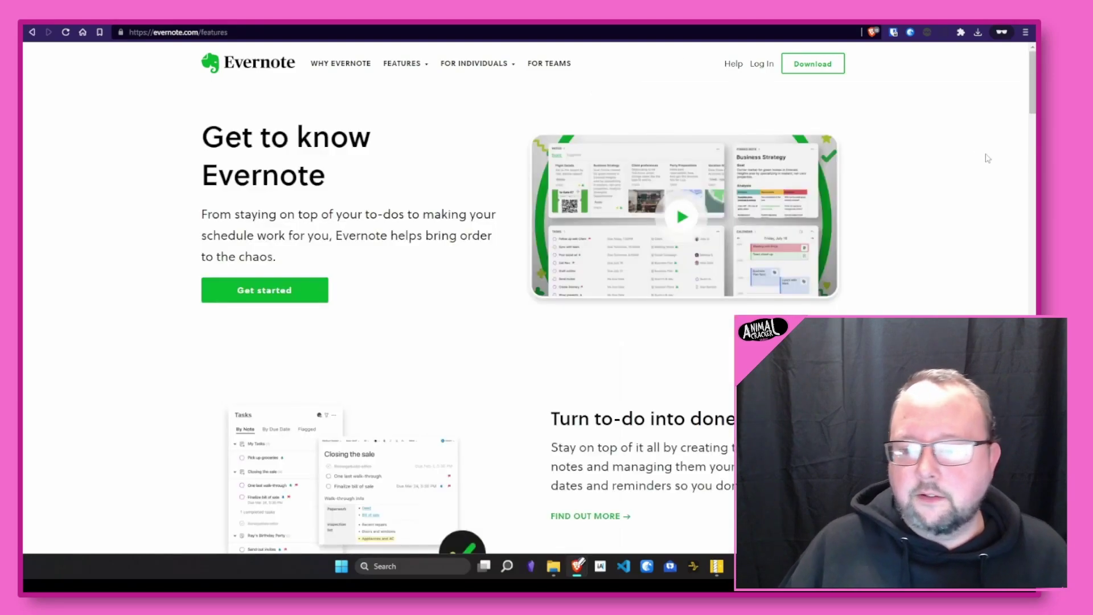
Scroll through Evernote's features page before moving on to the Yarle GitHub README.
{"action": "scroll", "coordinate": [991, 163], "scroll_direction": "down", "scroll_amount": 4}
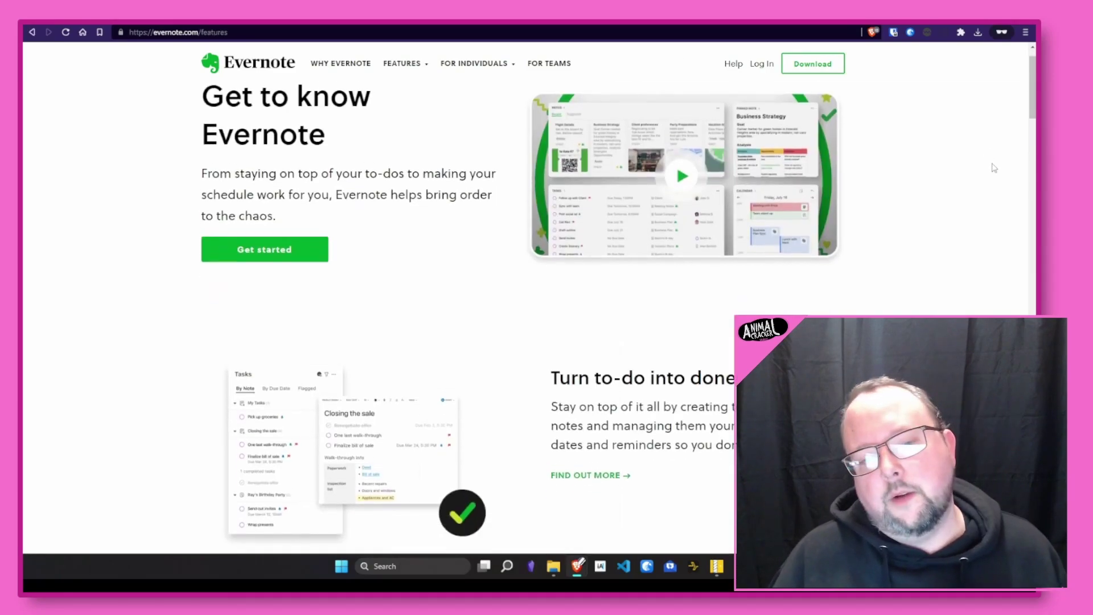
{"action": "scroll", "coordinate": [993, 168], "scroll_direction": "down", "scroll_amount": 3}
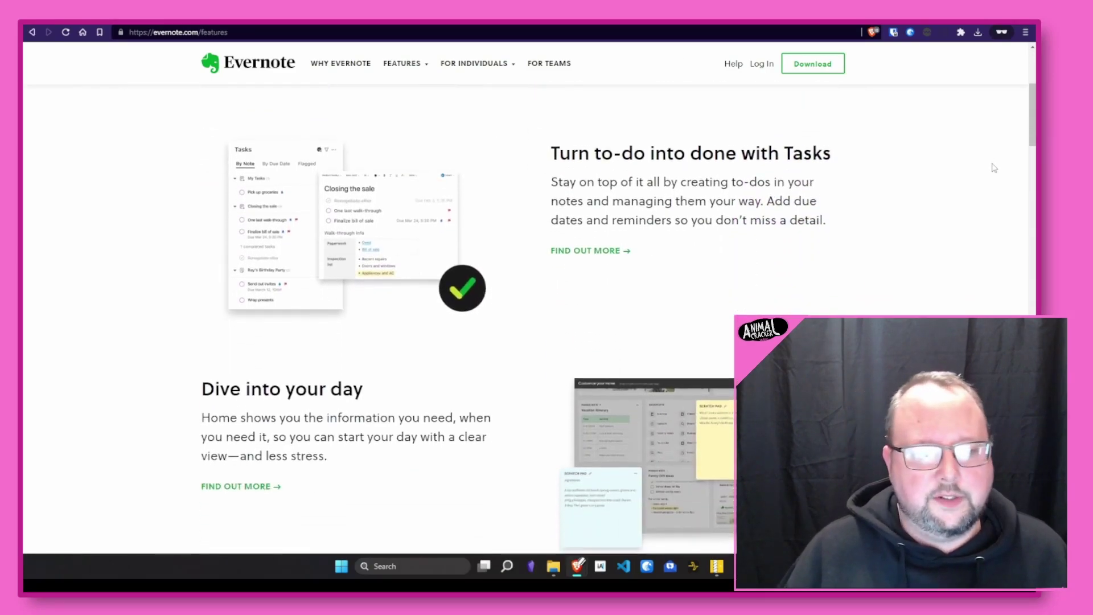
{"action": "scroll", "coordinate": [994, 168], "scroll_direction": "down", "scroll_amount": 4}
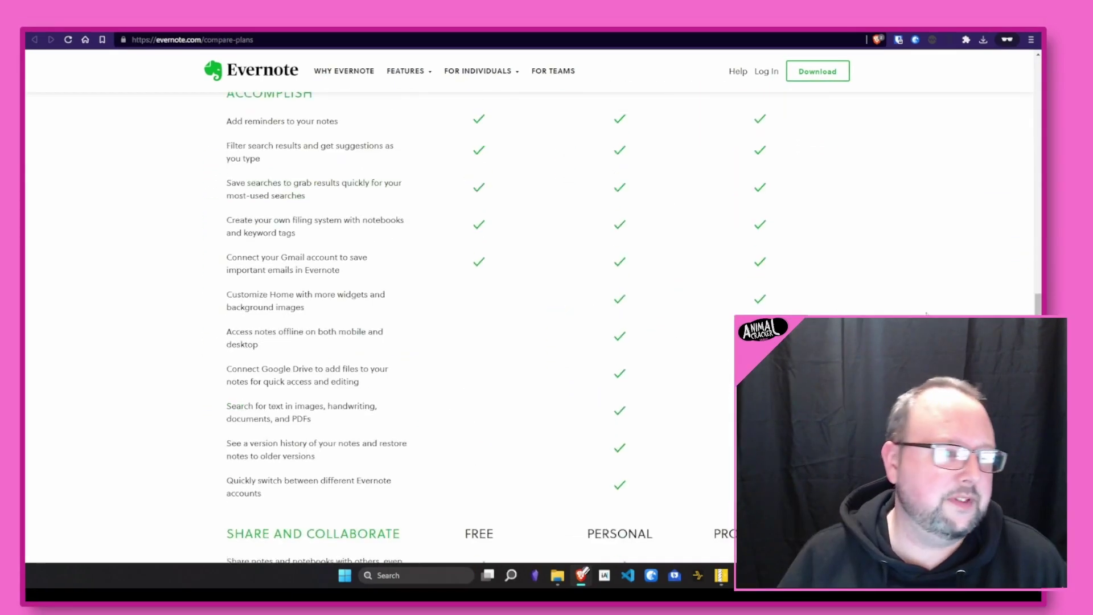
{"action": "scroll", "coordinate": [926, 312], "scroll_direction": "up", "scroll_amount": 15}
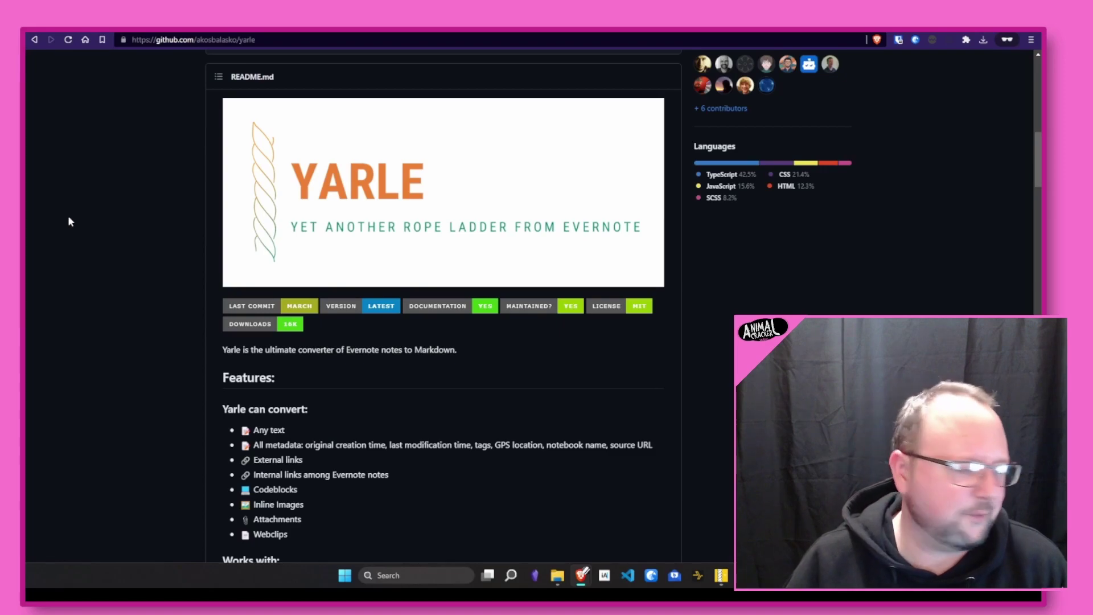
{"action": "scroll", "coordinate": [102, 256], "scroll_direction": "up", "scroll_amount": 10}
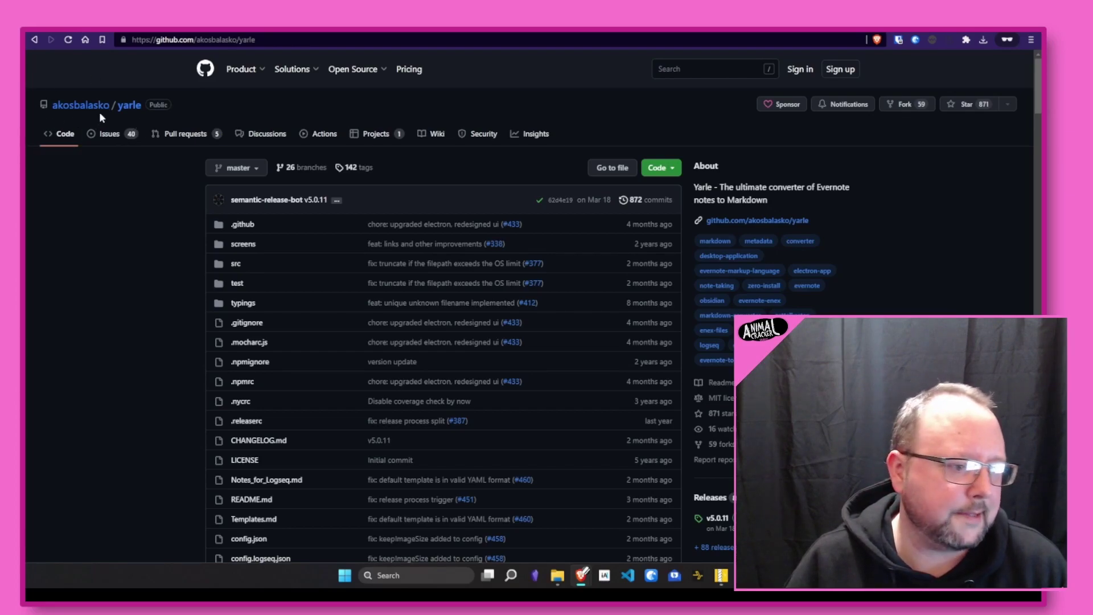
{"action": "scroll", "coordinate": [171, 155], "scroll_direction": "down", "scroll_amount": 10}
{"action": "scroll", "coordinate": [169, 148], "scroll_direction": "down", "scroll_amount": 2}
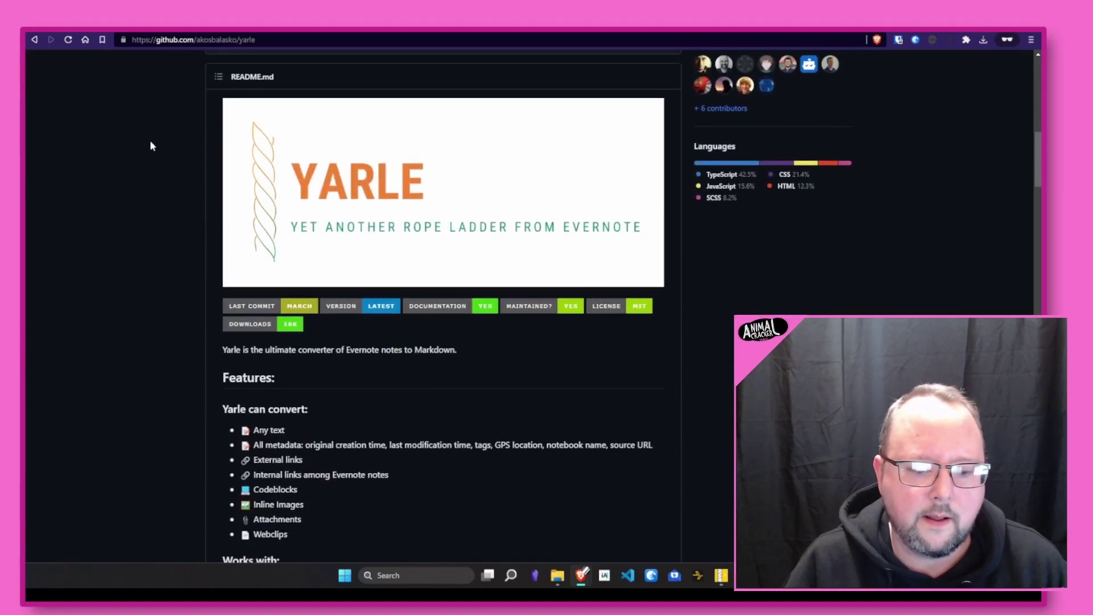
{"action": "scroll", "coordinate": [151, 146], "scroll_direction": "down", "scroll_amount": 5}
{"action": "scroll", "coordinate": [152, 146], "scroll_direction": "down", "scroll_amount": 7}
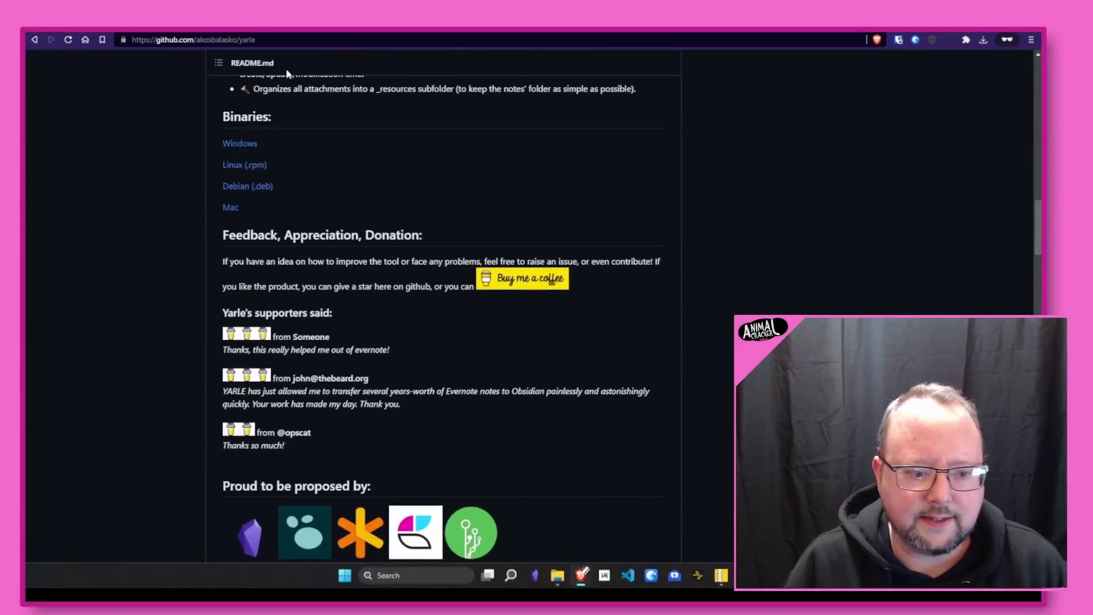
{"action": "scroll", "coordinate": [170, 212], "scroll_direction": "up", "scroll_amount": 12}
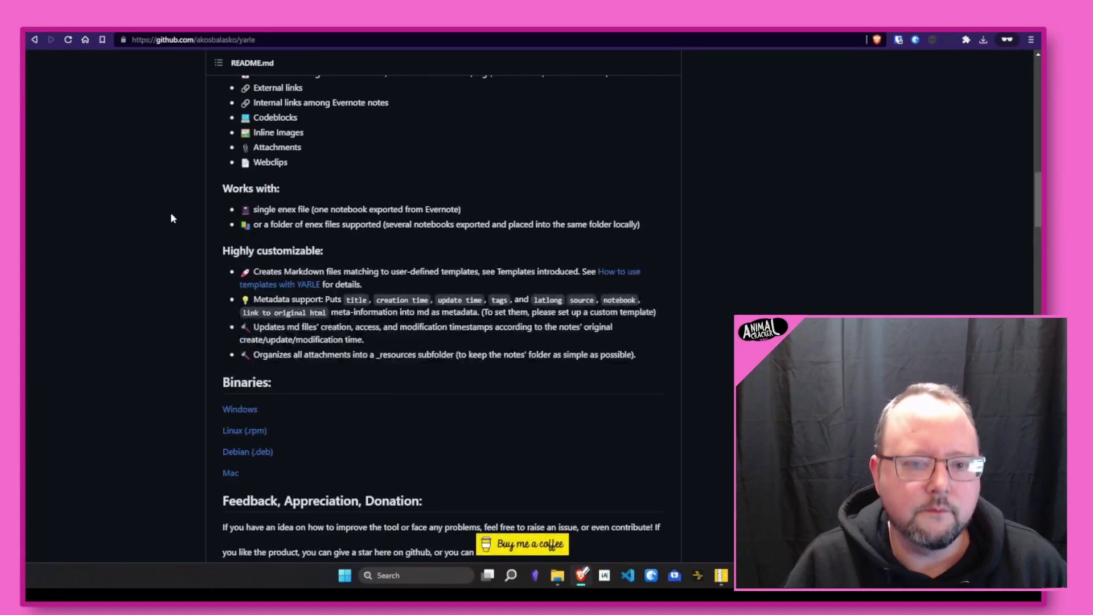
{"action": "scroll", "coordinate": [180, 230], "scroll_direction": "down", "scroll_amount": 18}
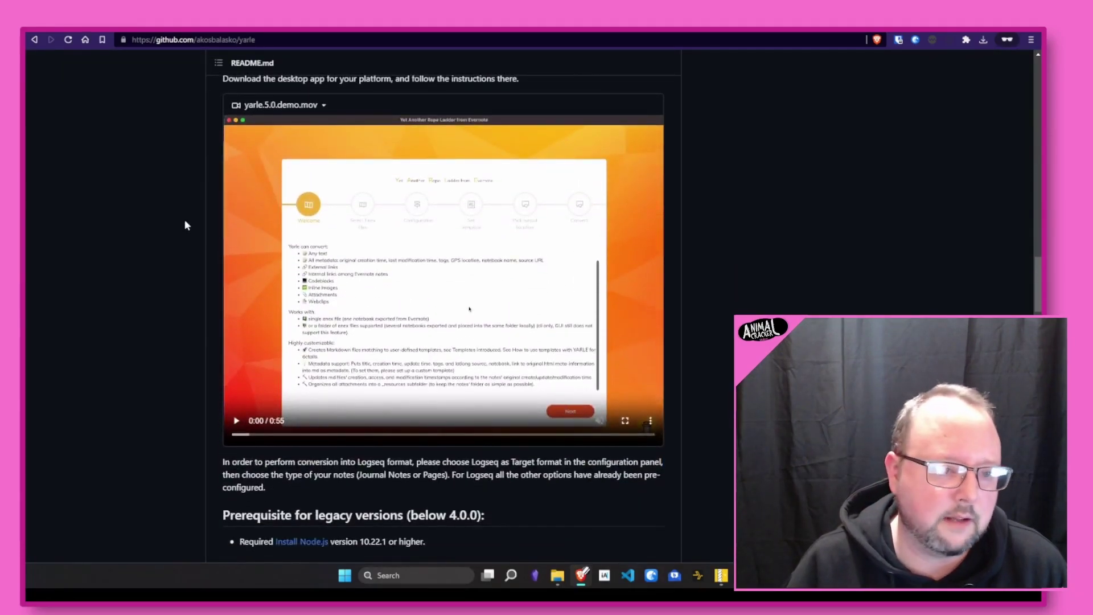
{"action": "scroll", "coordinate": [184, 221], "scroll_direction": "up", "scroll_amount": 5}
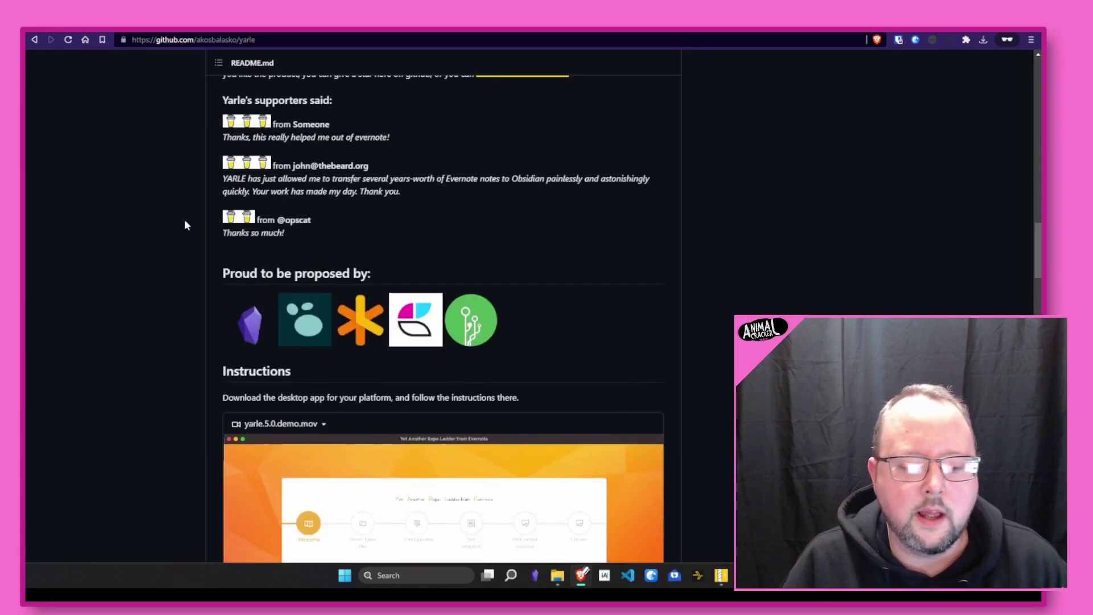
{"action": "scroll", "coordinate": [185, 221], "scroll_direction": "up", "scroll_amount": 5}
{"action": "scroll", "coordinate": [184, 225], "scroll_direction": "up", "scroll_amount": 7}
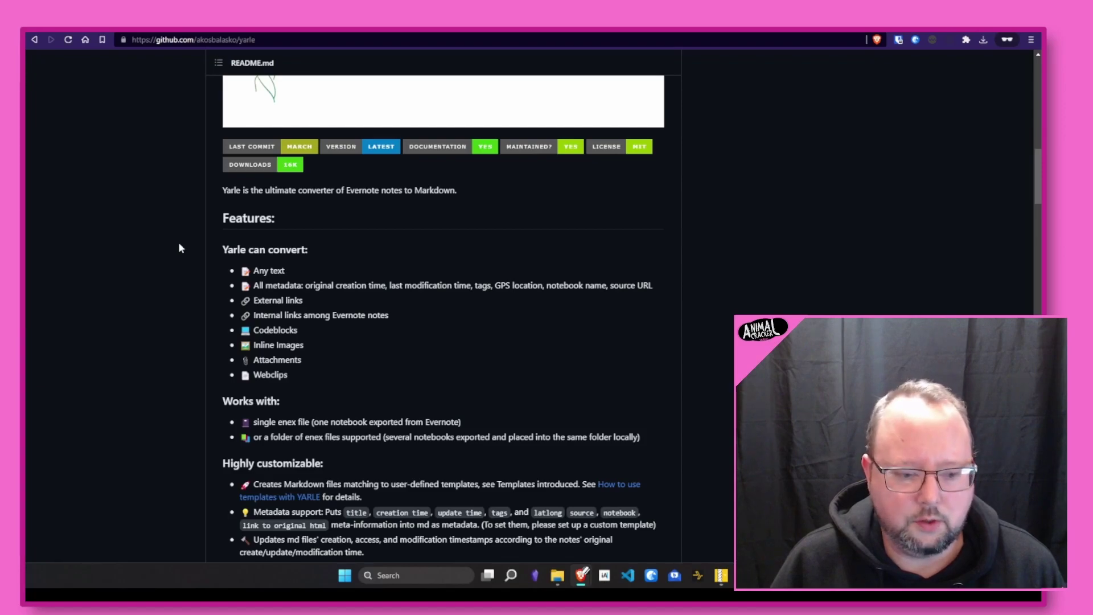
{"action": "scroll", "coordinate": [179, 248], "scroll_direction": "down", "scroll_amount": 2}
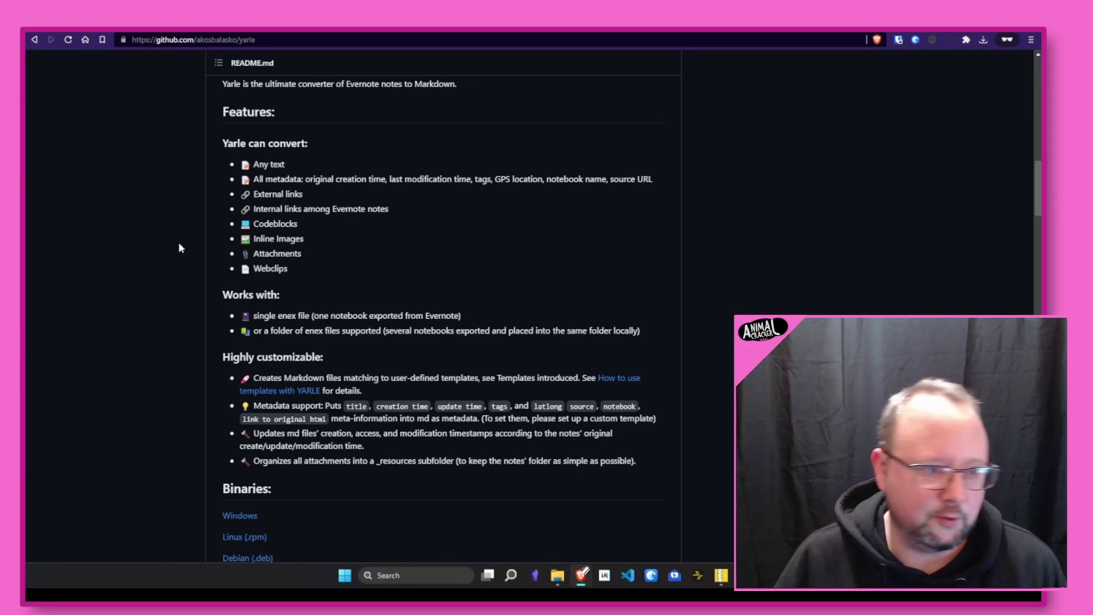
Scroll the README down and highlight the Node.js 10.22.1 or higher requirement line.
{"action": "scroll", "coordinate": [179, 243], "scroll_direction": "down", "scroll_amount": 10}
{"action": "scroll", "coordinate": [179, 247], "scroll_direction": "down", "scroll_amount": 10}
{"action": "scroll", "coordinate": [181, 237], "scroll_direction": "down", "scroll_amount": 1}
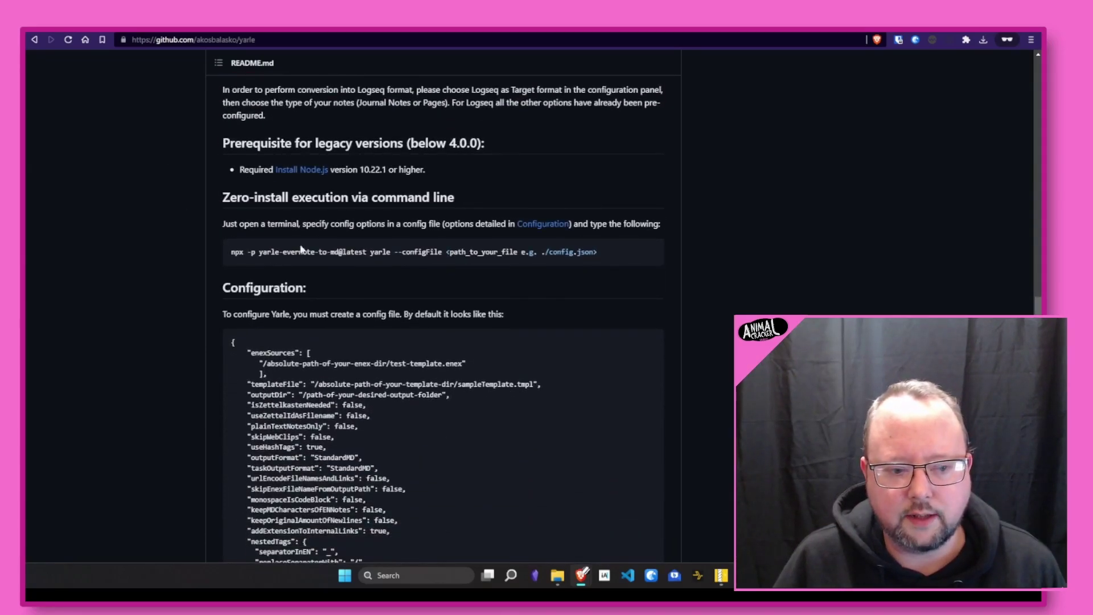
{"action": "left_click_drag", "start_coordinate": [411, 169], "coordinate": [276, 169]}
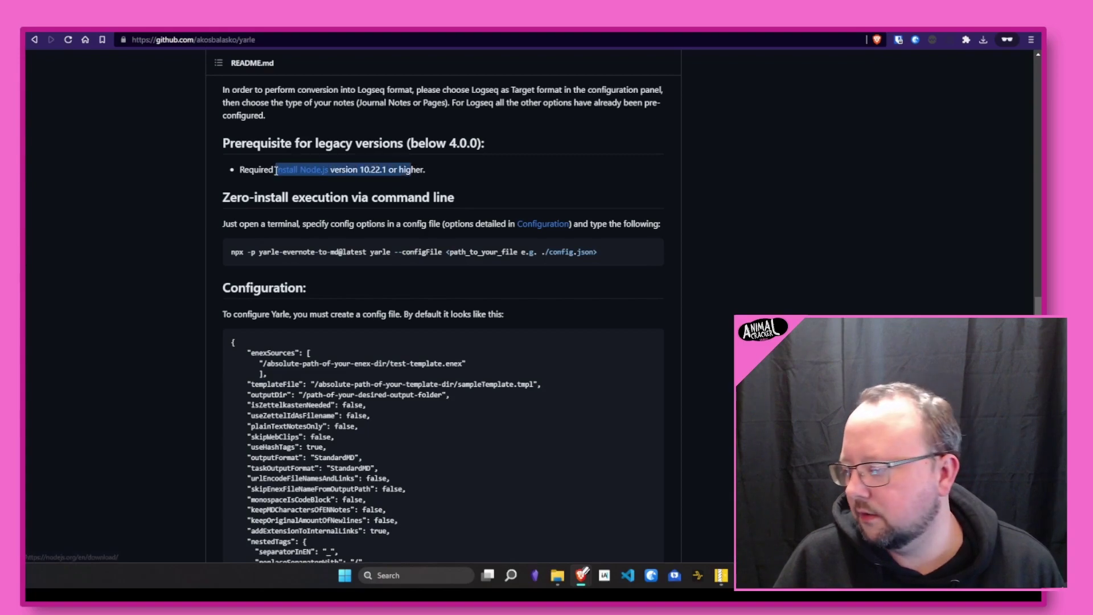
{"action": "left_click", "coordinate": [215, 234]}
Point out the legacy prerequisite and zero-install execution headings, then clear the highlight.
{"action": "scroll", "coordinate": [169, 264], "scroll_direction": "up", "scroll_amount": 4}
{"action": "scroll", "coordinate": [169, 265], "scroll_direction": "down", "scroll_amount": 3}
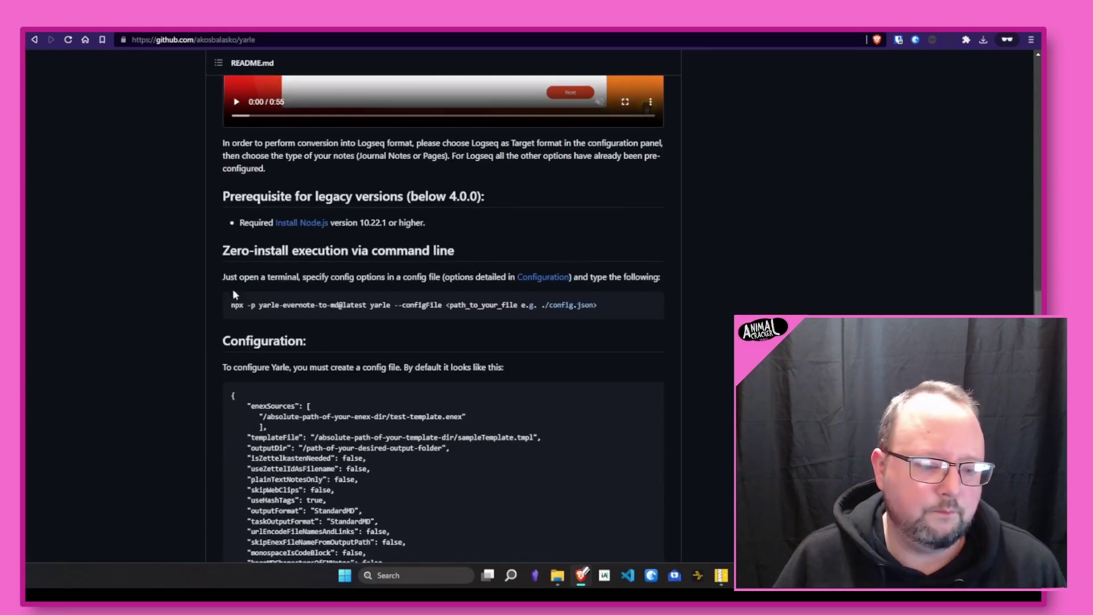
{"action": "scroll", "coordinate": [135, 257], "scroll_direction": "up", "scroll_amount": 2}
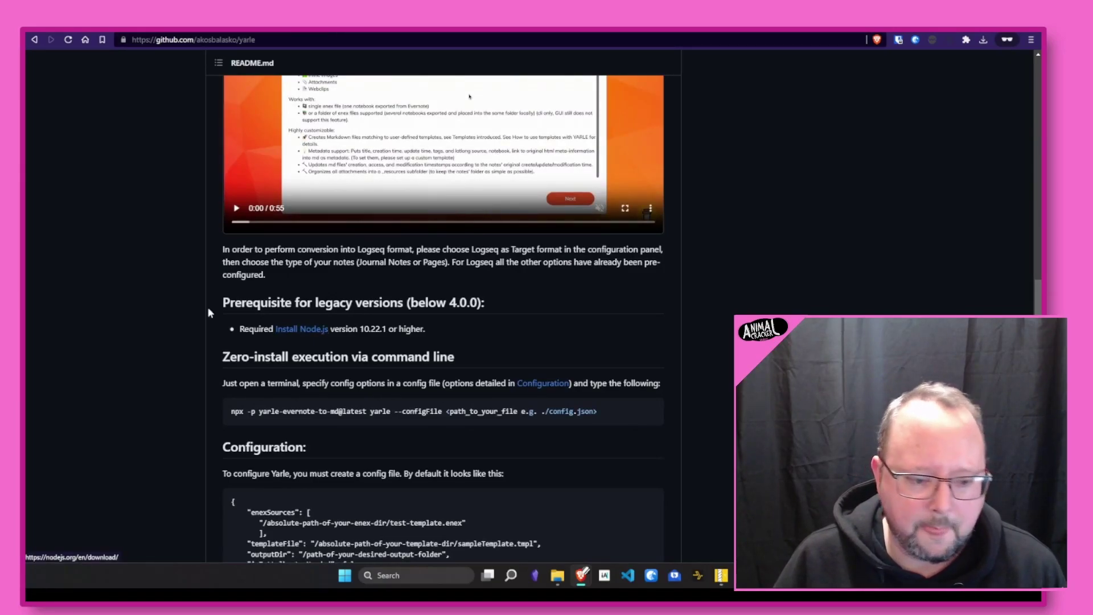
{"action": "mouse_move", "coordinate": [210, 300]}
{"action": "left_mouse_down"}
{"action": "mouse_move", "coordinate": [437, 335]}
{"action": "mouse_move", "coordinate": [441, 357]}
{"action": "mouse_move", "coordinate": [214, 293]}
{"action": "left_mouse_up"}
{"action": "left_click", "coordinate": [470, 330]}
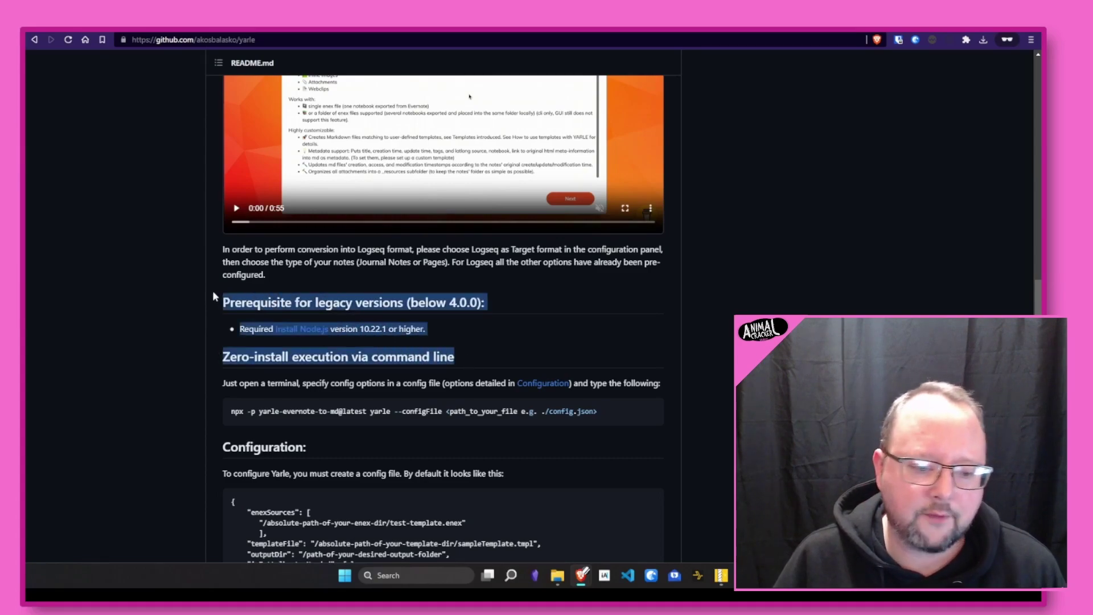
{"action": "left_click", "coordinate": [165, 296]}
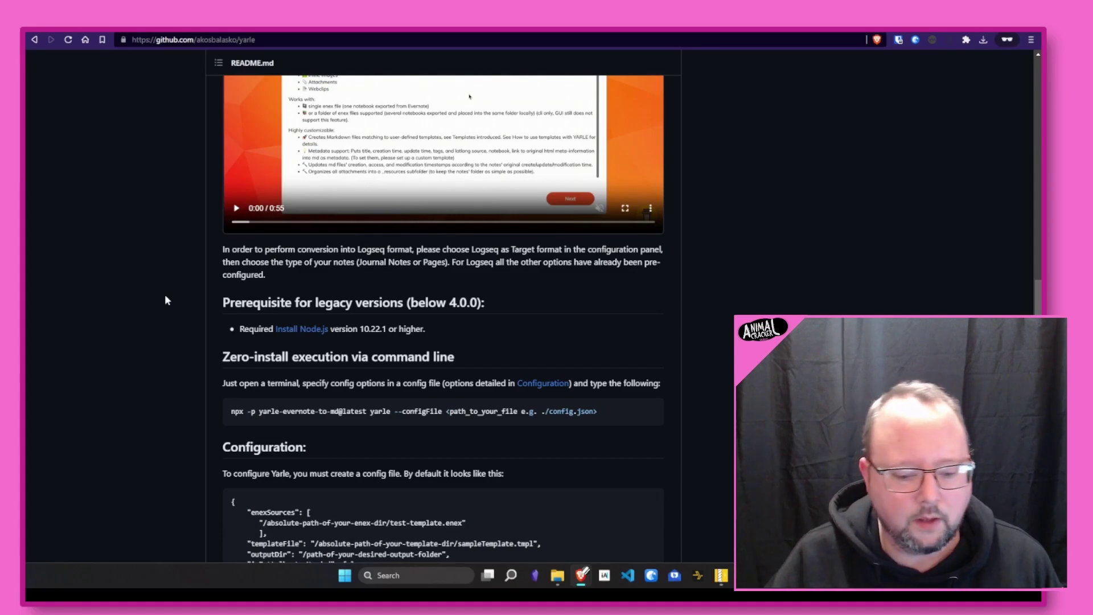
Copy the evernote-notebooks folder path from File Explorer's address bar and bring up Yarle.
{"action": "left_click", "coordinate": [564, 581]}
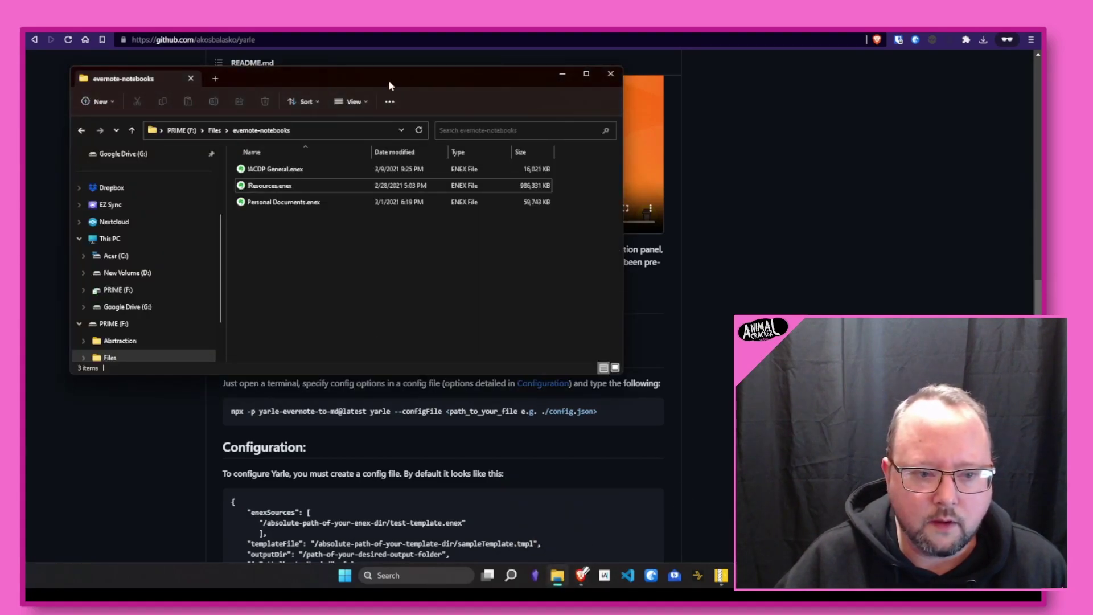
{"action": "left_click_drag", "start_coordinate": [388, 80], "coordinate": [443, 105]}
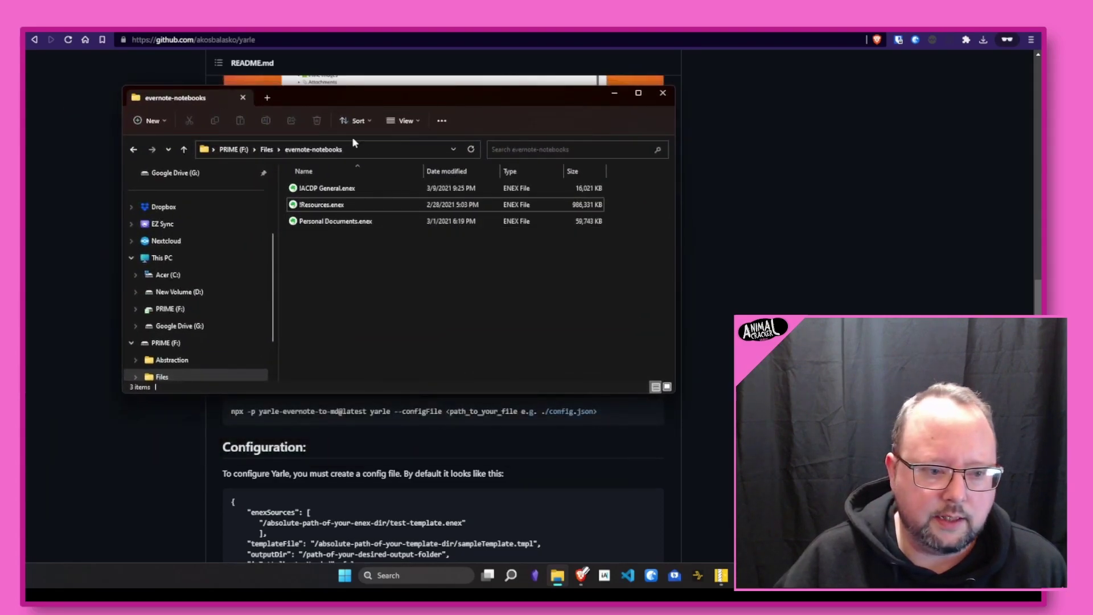
{"action": "left_click", "coordinate": [364, 149]}
{"action": "right_click", "coordinate": [285, 152]}
{"action": "left_click", "coordinate": [310, 185]}
{"action": "left_click", "coordinate": [557, 574]}
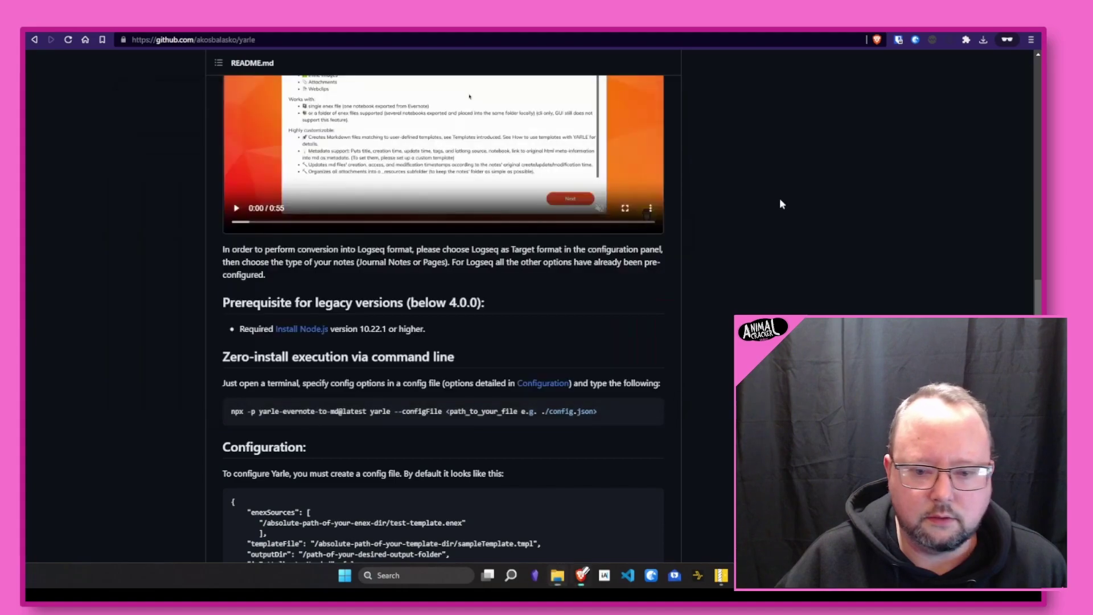
Bring the Yarle converter window to the front and nudge it into position.
{"action": "left_click", "coordinate": [722, 575]}
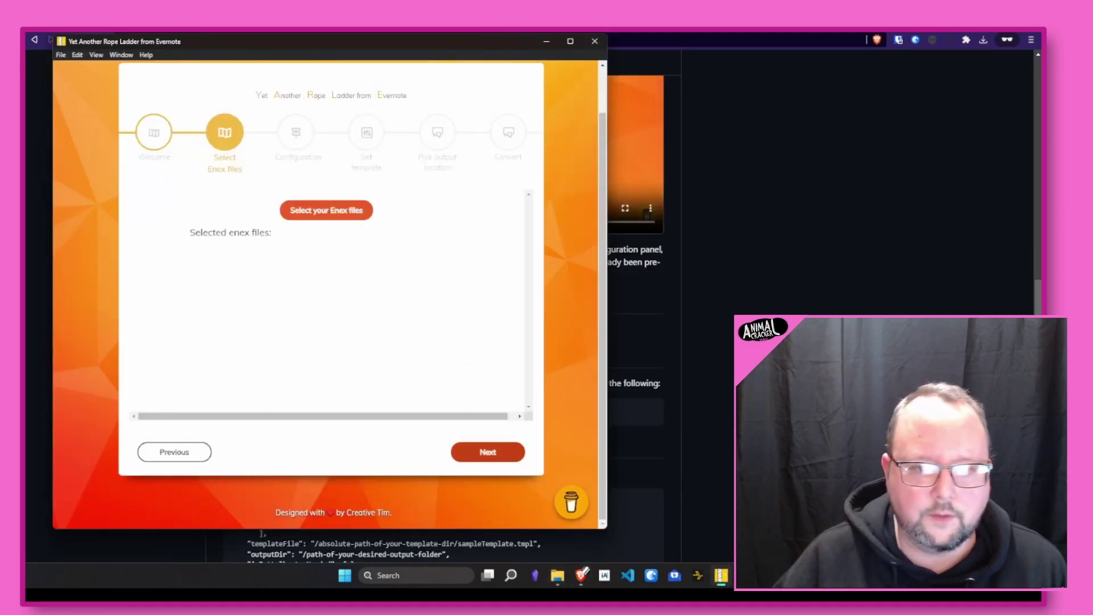
{"action": "left_click_drag", "start_coordinate": [254, 46], "coordinate": [275, 52]}
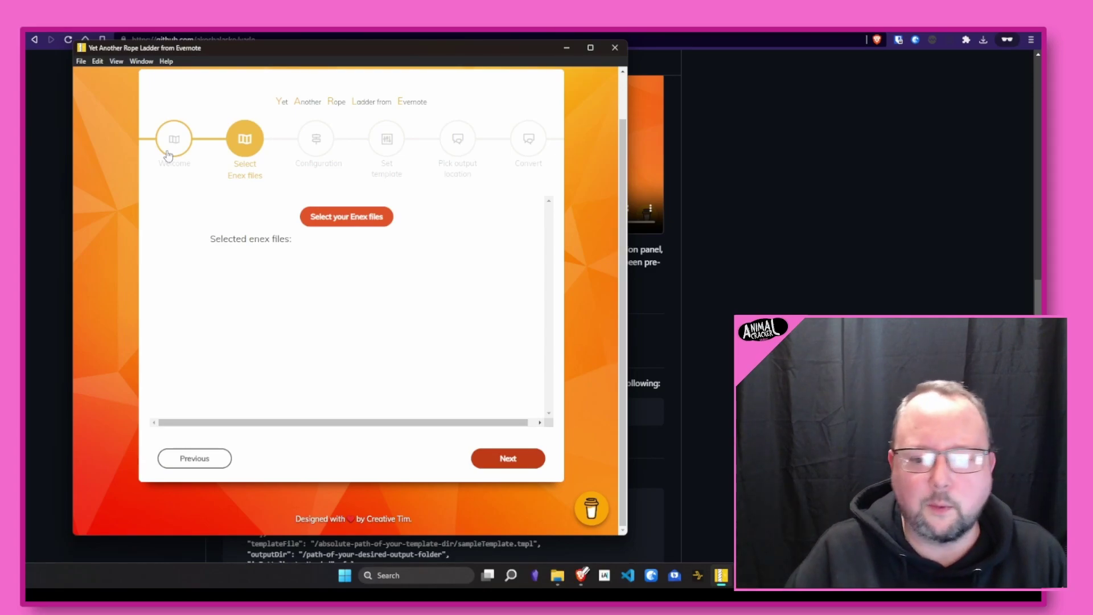
Select Personal Documents.enex as the Enex file and advance to the Configuration step.
{"action": "left_click", "coordinate": [330, 218]}
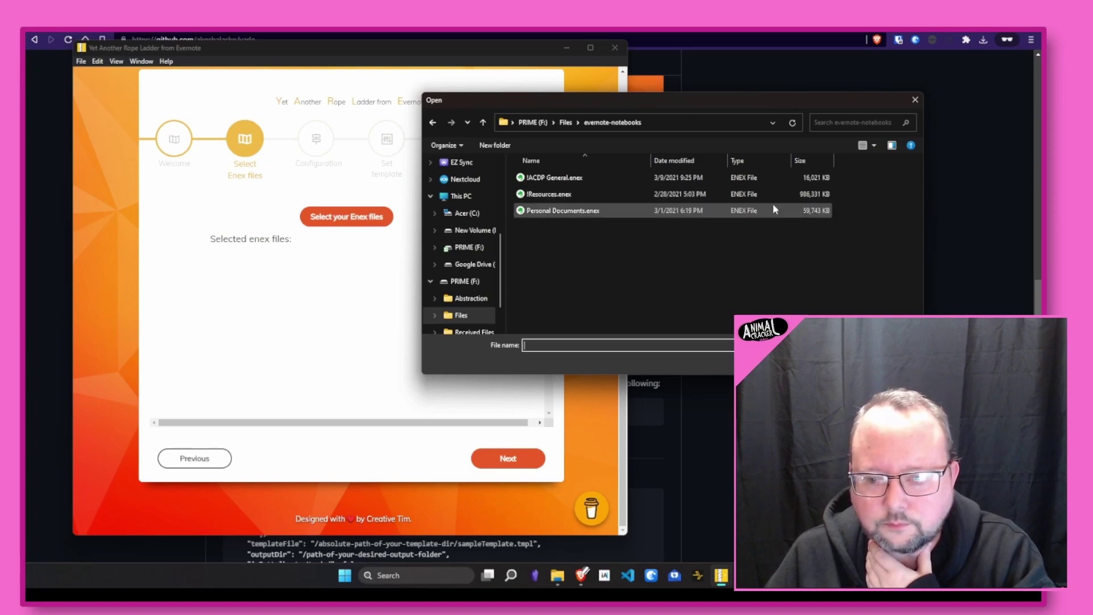
{"action": "left_click", "coordinate": [599, 212]}
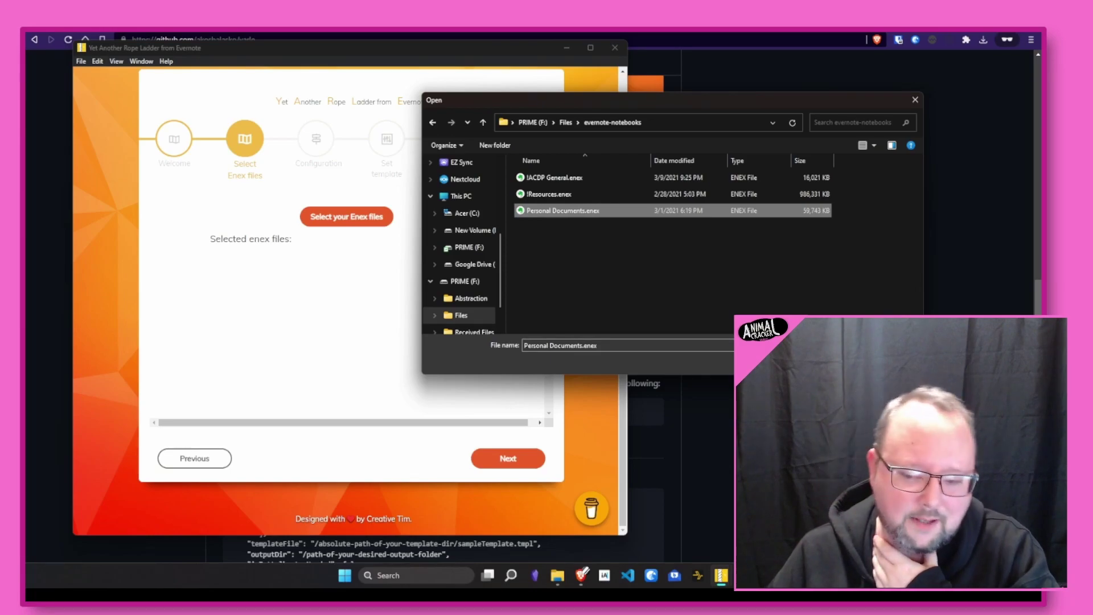
{"action": "key", "text": "Tab"}
{"action": "key", "text": "Return"}
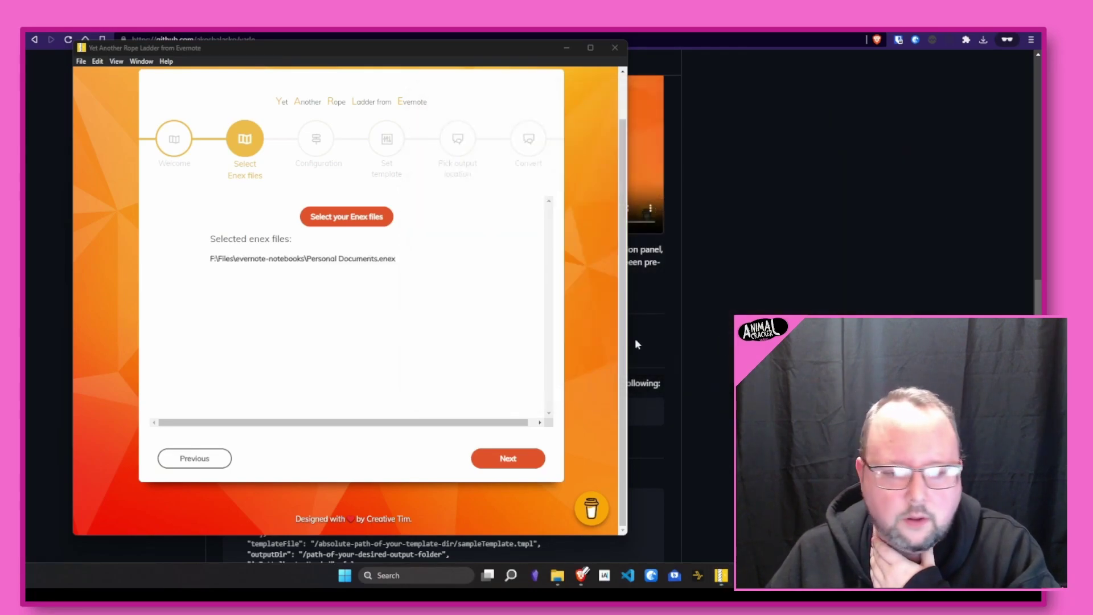
{"action": "left_click", "coordinate": [519, 460]}
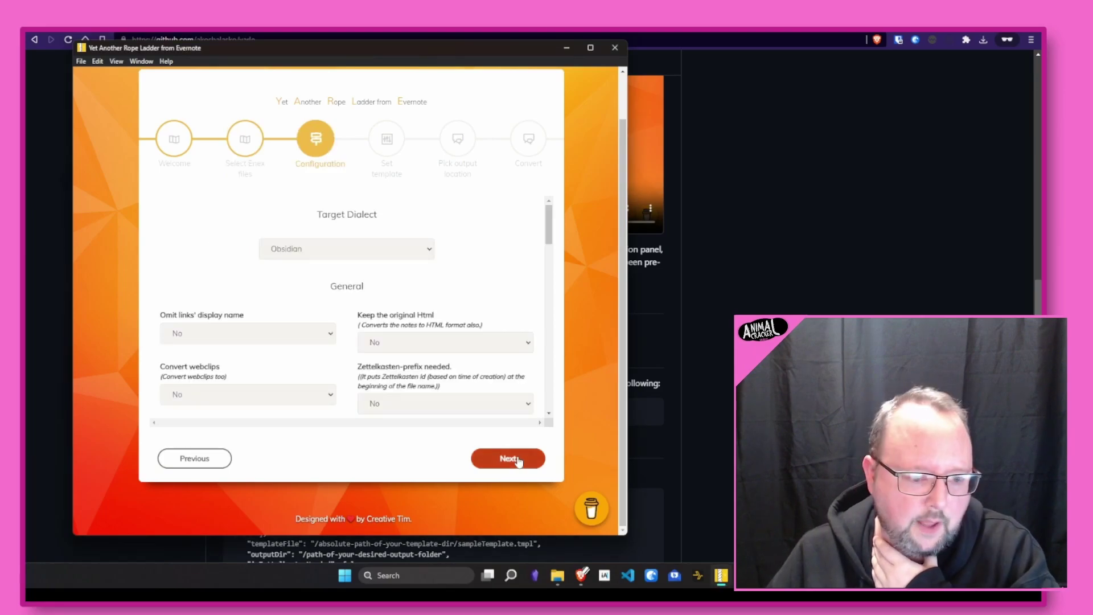
{"action": "left_click", "coordinate": [427, 252]}
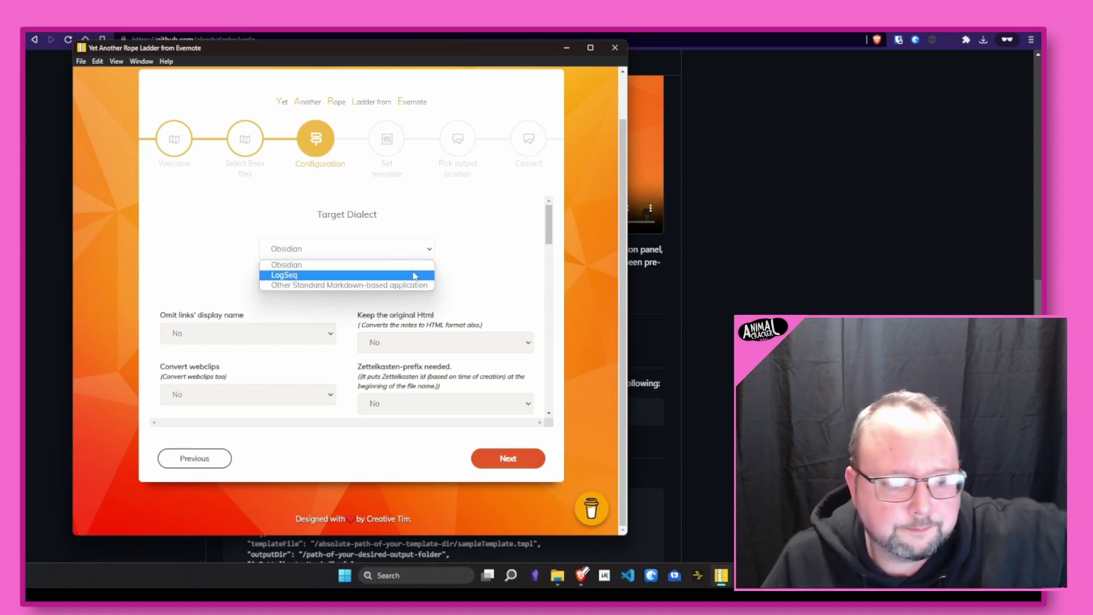
{"action": "left_click", "coordinate": [410, 270]}
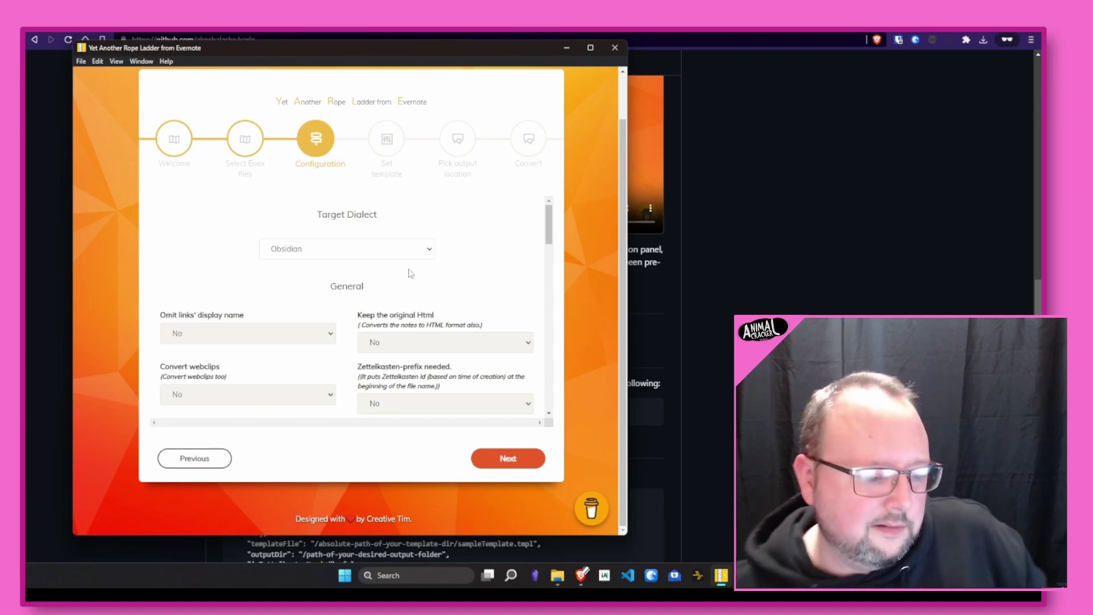
{"action": "scroll", "coordinate": [387, 276], "scroll_direction": "down", "scroll_amount": 2}
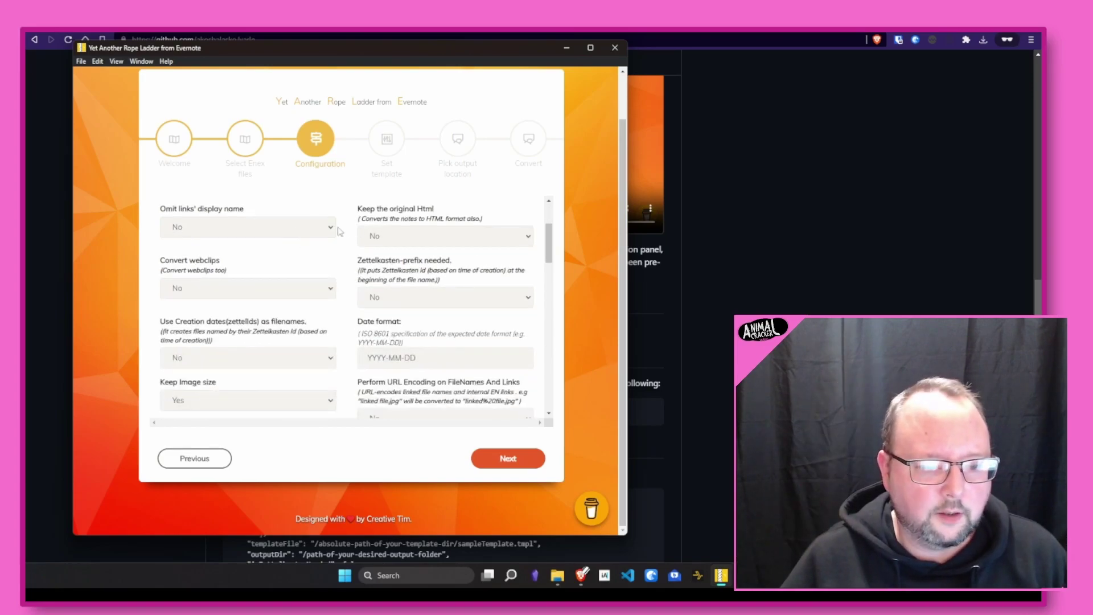
{"action": "mouse_move", "coordinate": [555, 247]}
{"action": "left_mouse_down"}
{"action": "mouse_move", "coordinate": [556, 391]}
{"action": "mouse_move", "coordinate": [559, 230]}
{"action": "mouse_move", "coordinate": [559, 253]}
{"action": "mouse_move", "coordinate": [550, 243]}
{"action": "left_mouse_up"}
{"action": "left_click", "coordinate": [470, 251]}
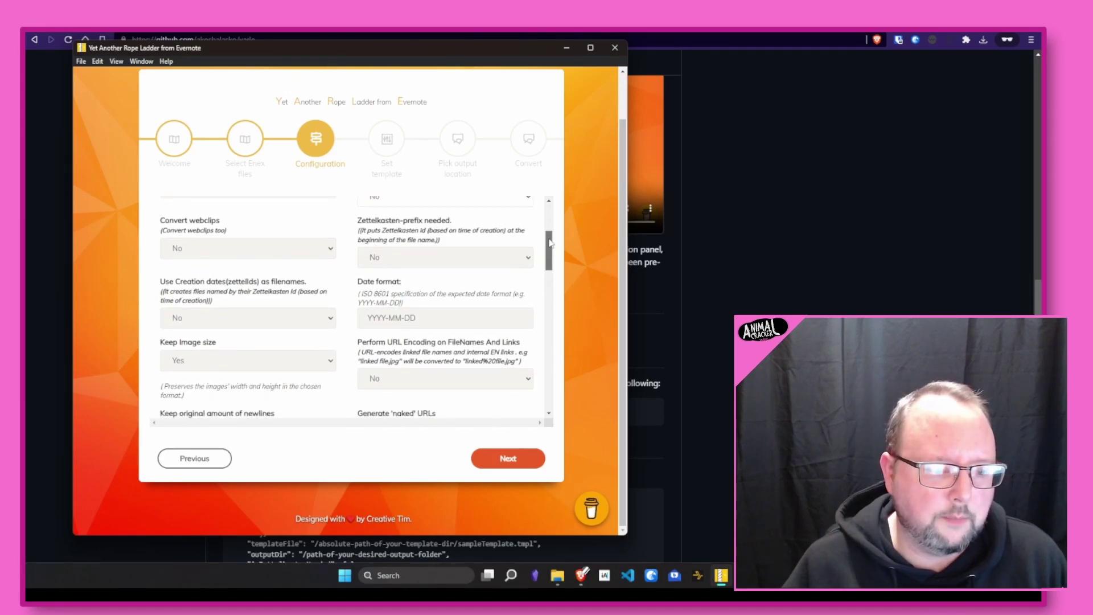
{"action": "scroll", "coordinate": [549, 243], "scroll_direction": "down", "scroll_amount": 4}
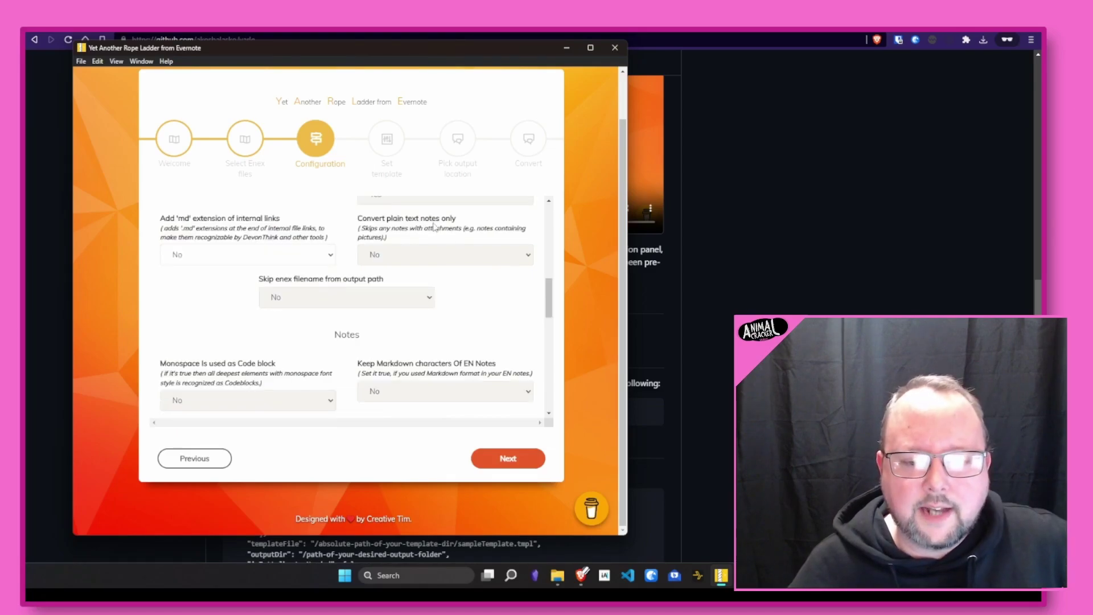
{"action": "scroll", "coordinate": [503, 233], "scroll_direction": "down", "scroll_amount": 1}
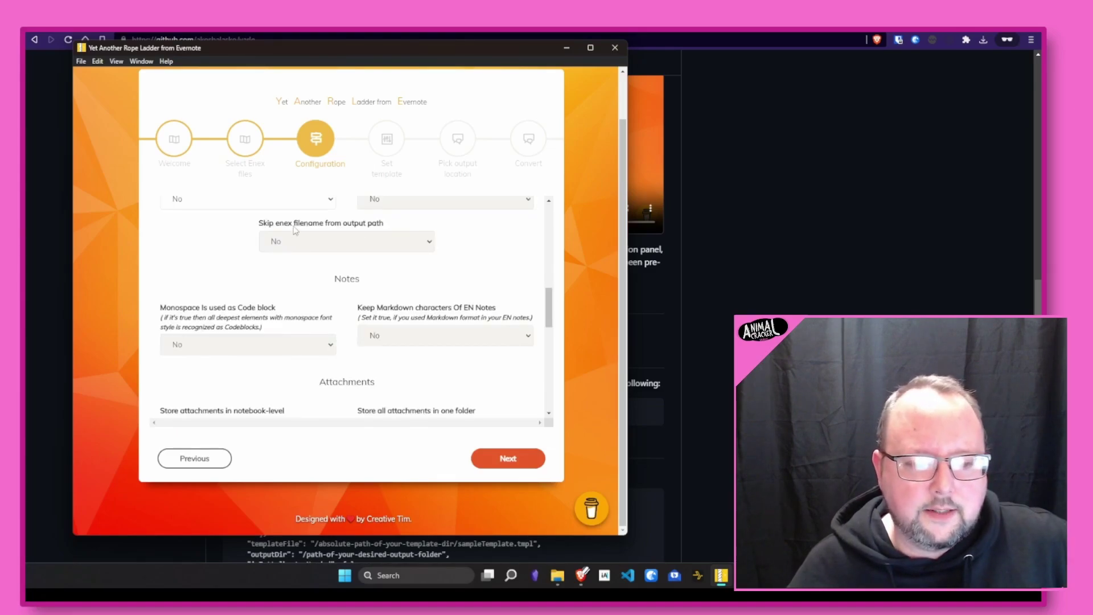
{"action": "left_click", "coordinate": [420, 244]}
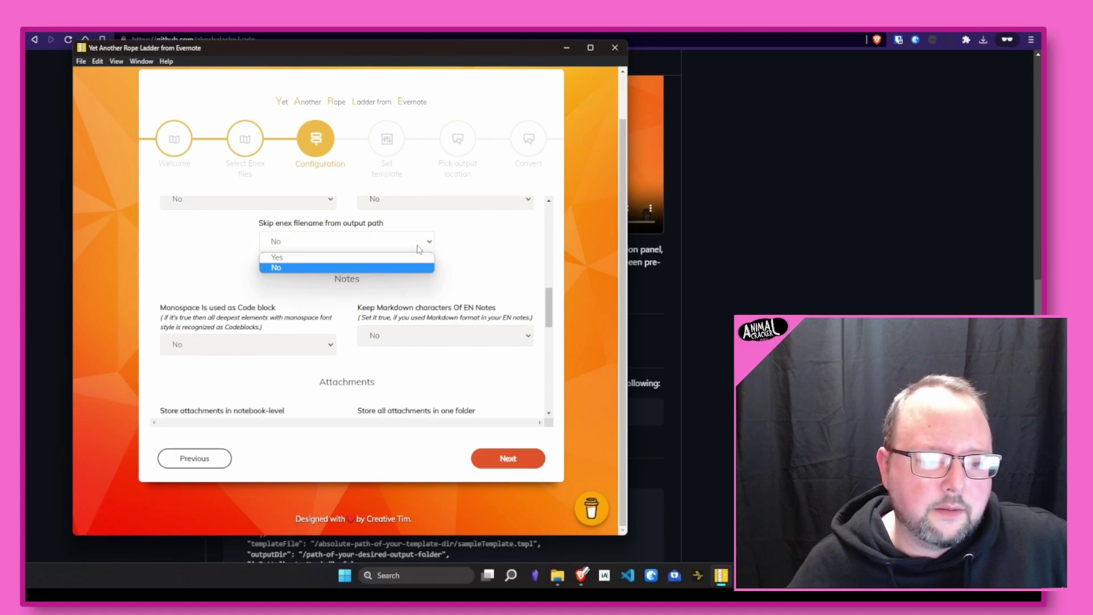
{"action": "scroll", "coordinate": [426, 355], "scroll_direction": "down", "scroll_amount": 4}
{"action": "scroll", "coordinate": [426, 356], "scroll_direction": "up", "scroll_amount": 10}
{"action": "scroll", "coordinate": [354, 293], "scroll_direction": "down", "scroll_amount": 5}
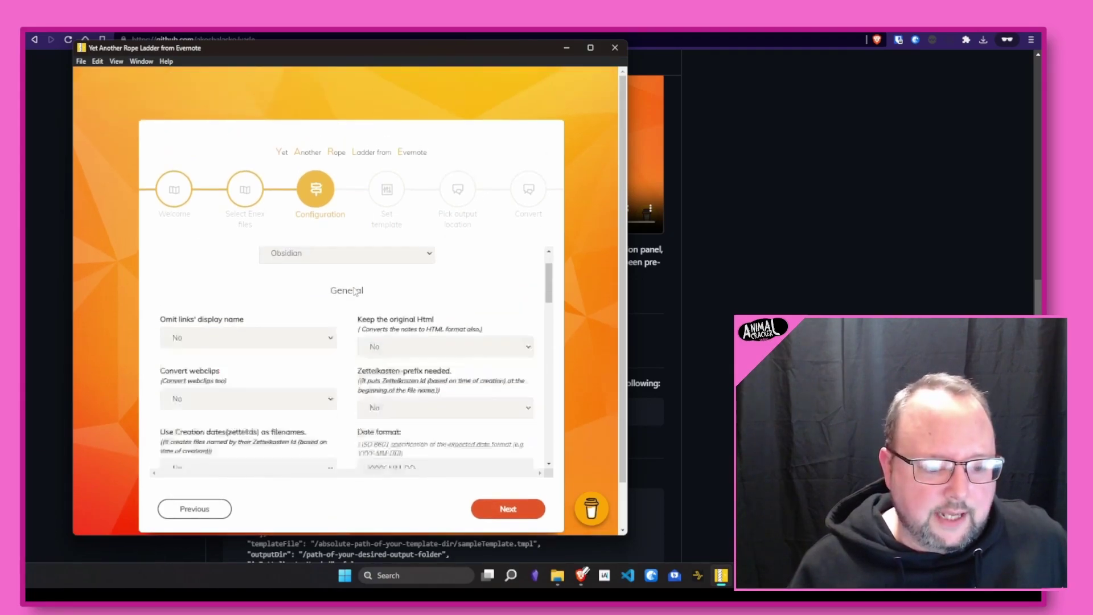
{"action": "scroll", "coordinate": [353, 293], "scroll_direction": "down", "scroll_amount": 6}
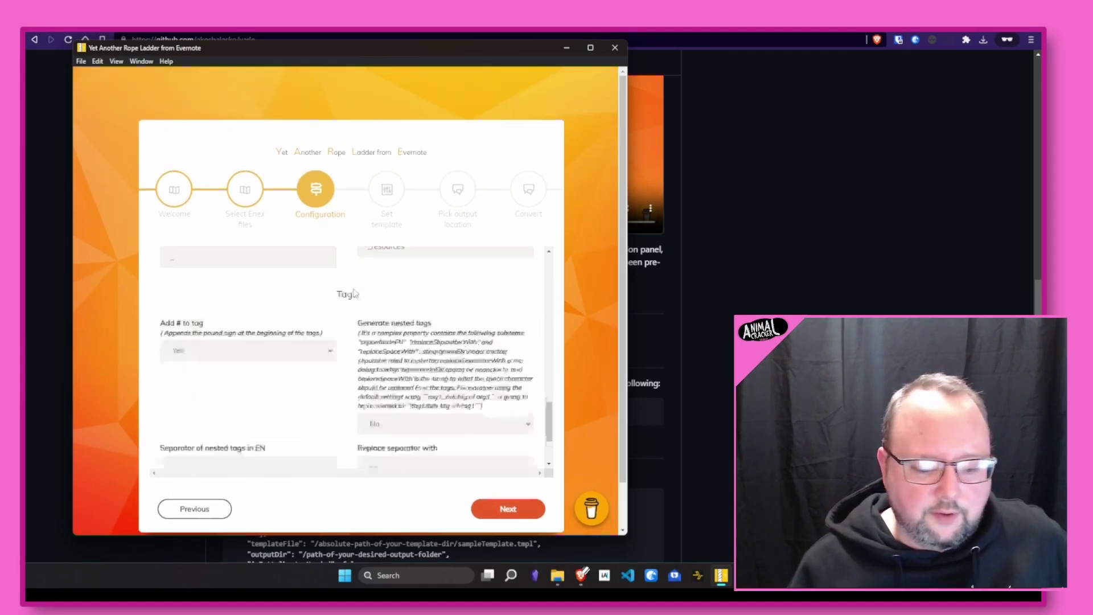
Advance to Set template and highlight the default template's three metadata lines.
{"action": "left_click", "coordinate": [512, 509]}
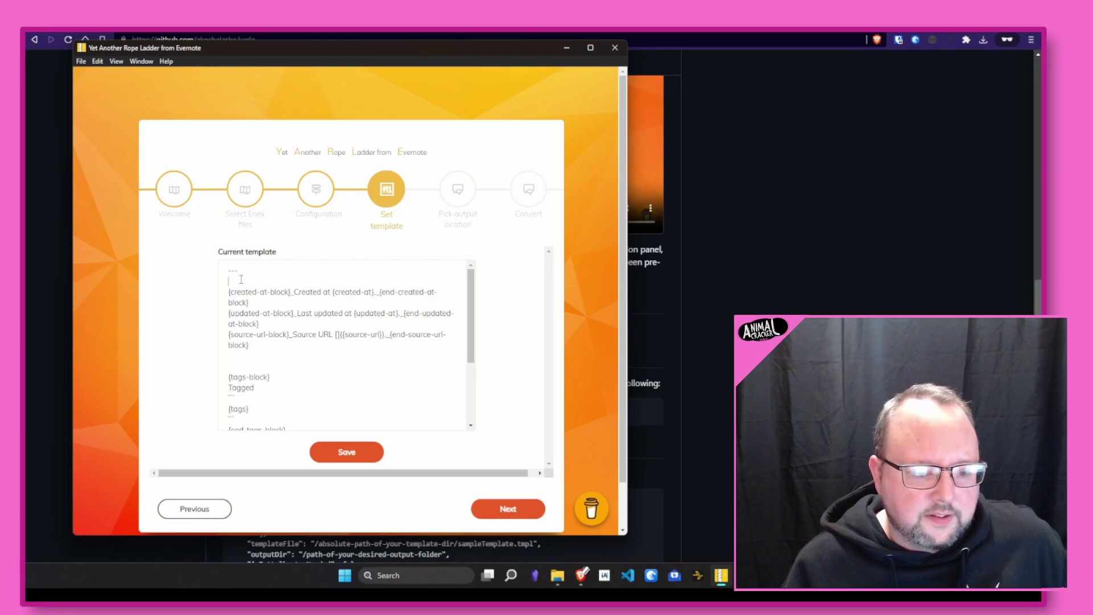
{"action": "left_click_drag", "start_coordinate": [242, 279], "coordinate": [286, 350]}
{"action": "left_click", "coordinate": [350, 359]}
Scroll the default template and point out the {tags} placeholder, leaving it unedited.
{"action": "scroll", "coordinate": [345, 362], "scroll_direction": "down", "scroll_amount": 1}
{"action": "scroll", "coordinate": [339, 364], "scroll_direction": "up", "scroll_amount": 1}
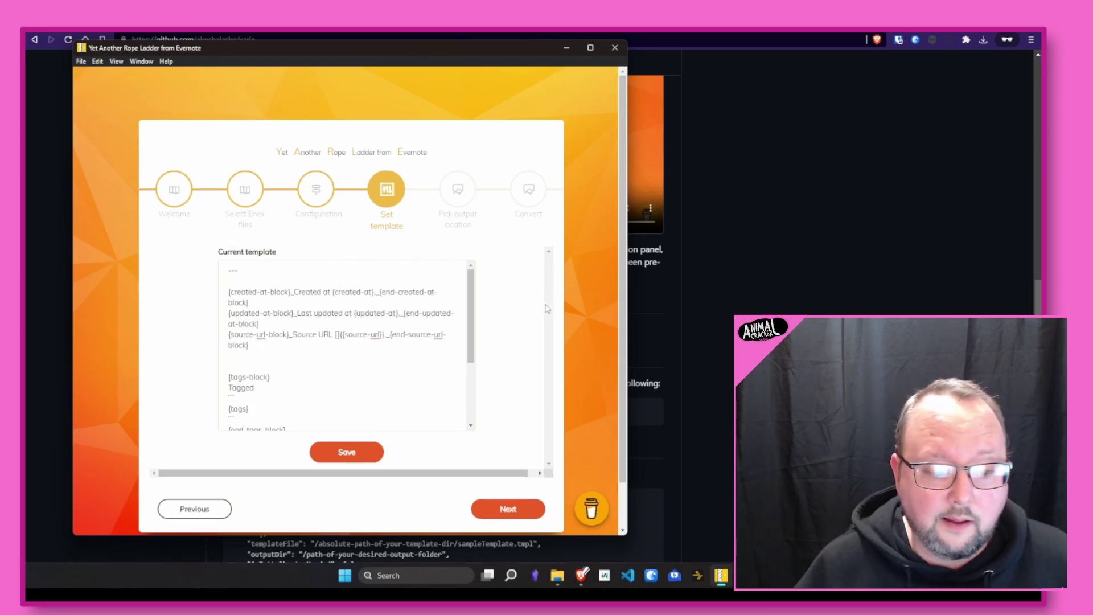
{"action": "scroll", "coordinate": [330, 332], "scroll_direction": "down", "scroll_amount": 2}
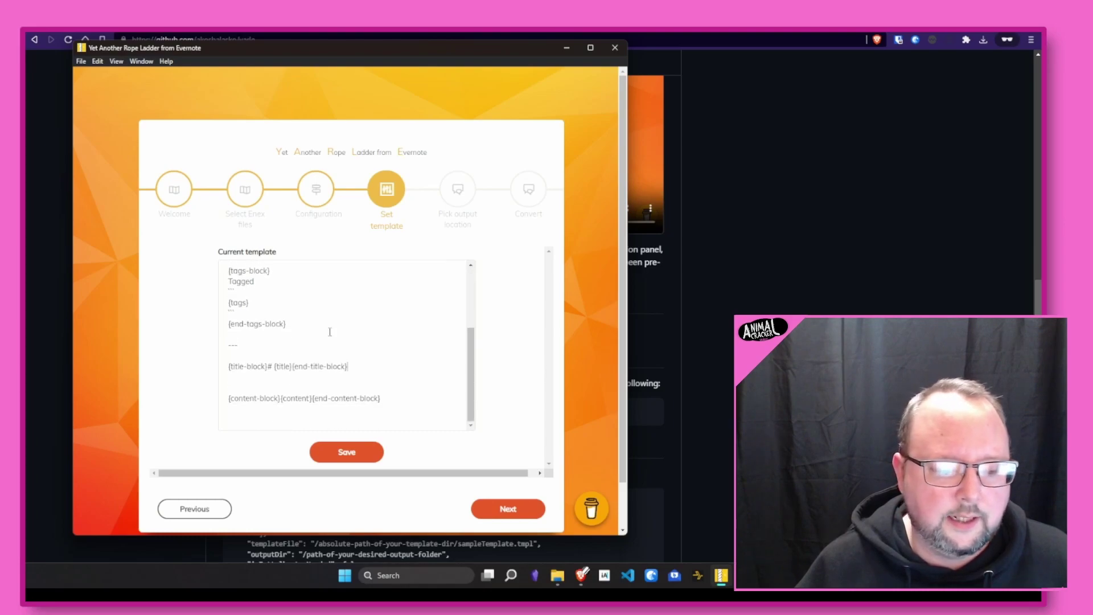
{"action": "left_click_drag", "start_coordinate": [249, 302], "coordinate": [226, 302]}
{"action": "left_click", "coordinate": [236, 291]}
{"action": "key", "text": "shift+Down"}
{"action": "key", "text": "shift+Down"}
{"action": "key", "text": "shift+Up"}
{"action": "key", "text": "shift+Up"}
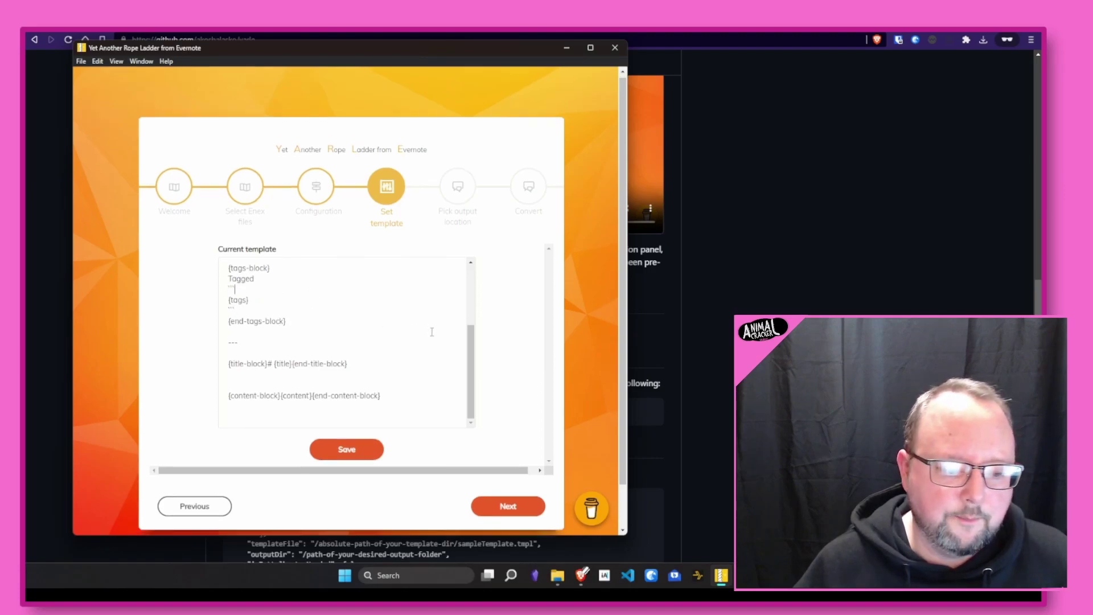
{"action": "scroll", "coordinate": [414, 316], "scroll_direction": "up", "scroll_amount": 2}
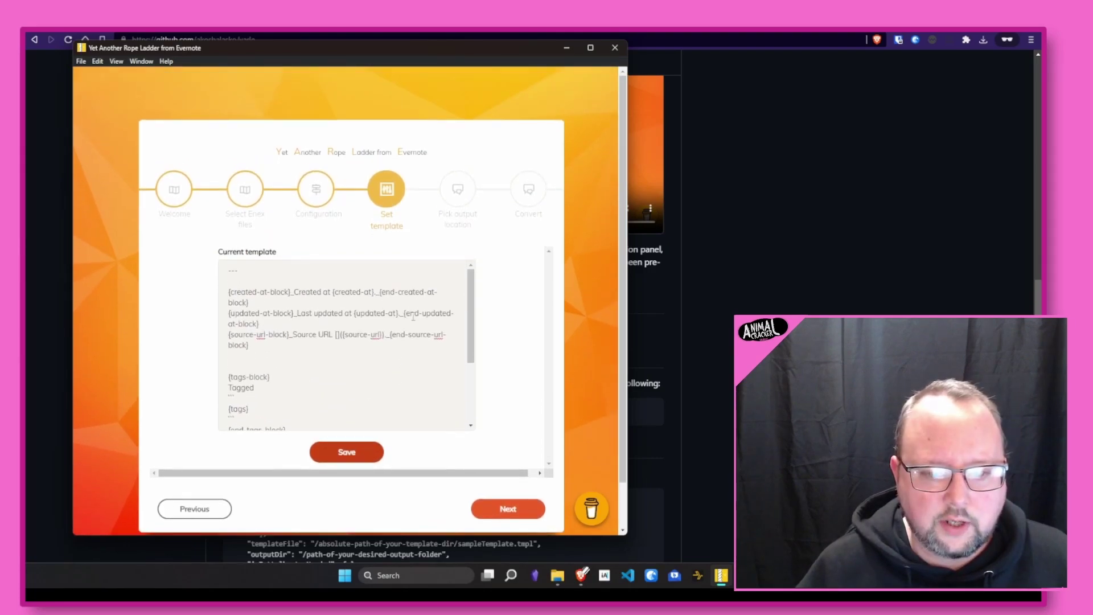
Run the conversion and highlight the 128 succeeded notes in the log.
{"action": "left_click", "coordinate": [502, 508]}
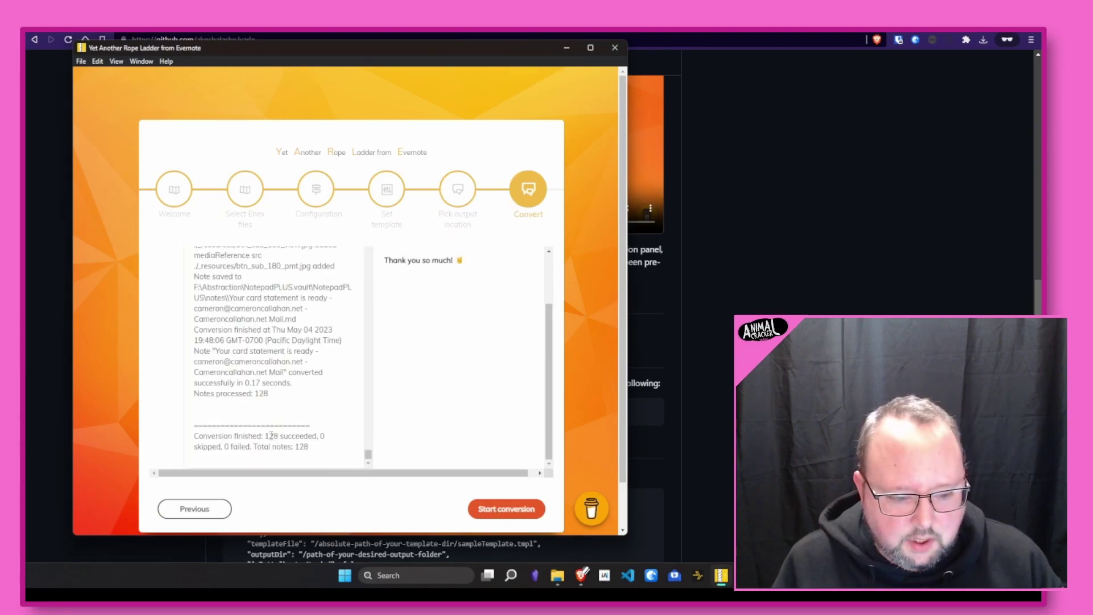
{"action": "left_click_drag", "start_coordinate": [265, 435], "coordinate": [309, 447]}
{"action": "left_click", "coordinate": [239, 447]}
{"action": "left_click", "coordinate": [337, 445]}
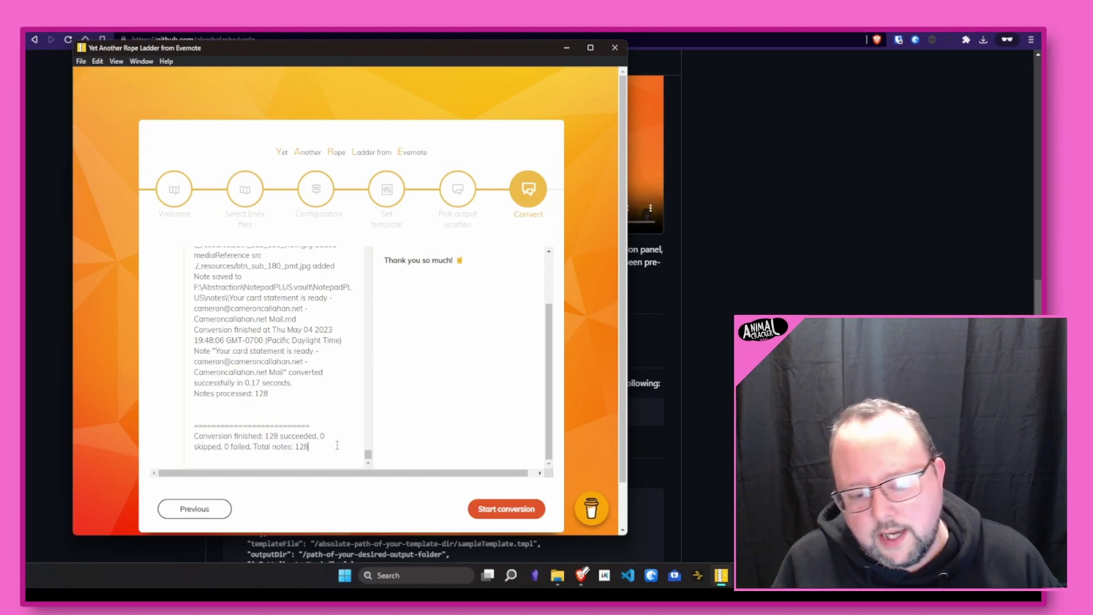
Point out the 0.17 second conversion time and the final summary line.
{"action": "double_click", "coordinate": [260, 383]}
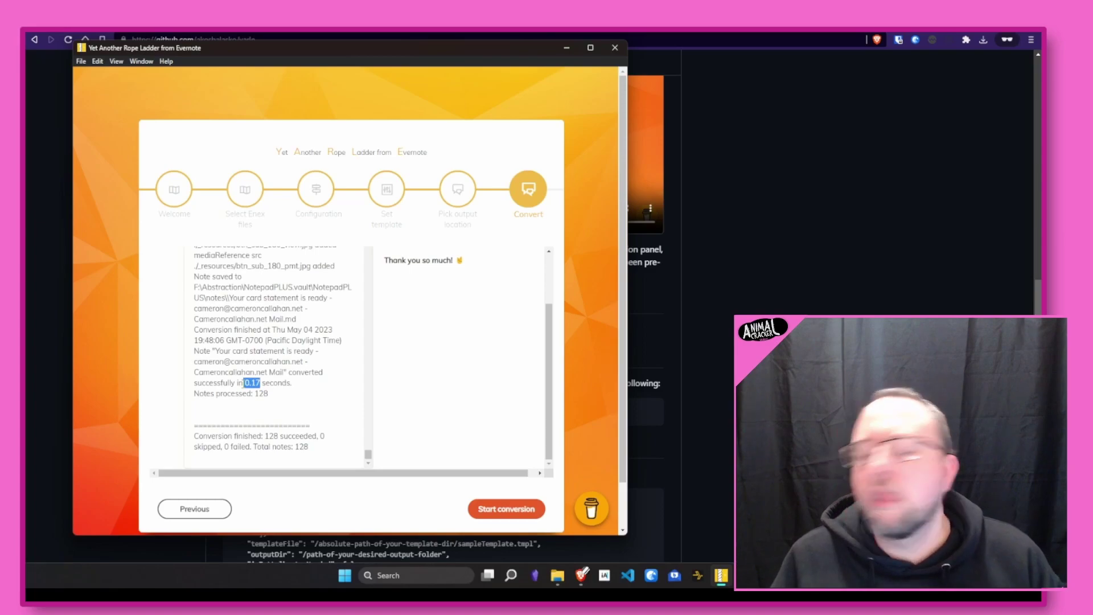
{"action": "left_click", "coordinate": [294, 391]}
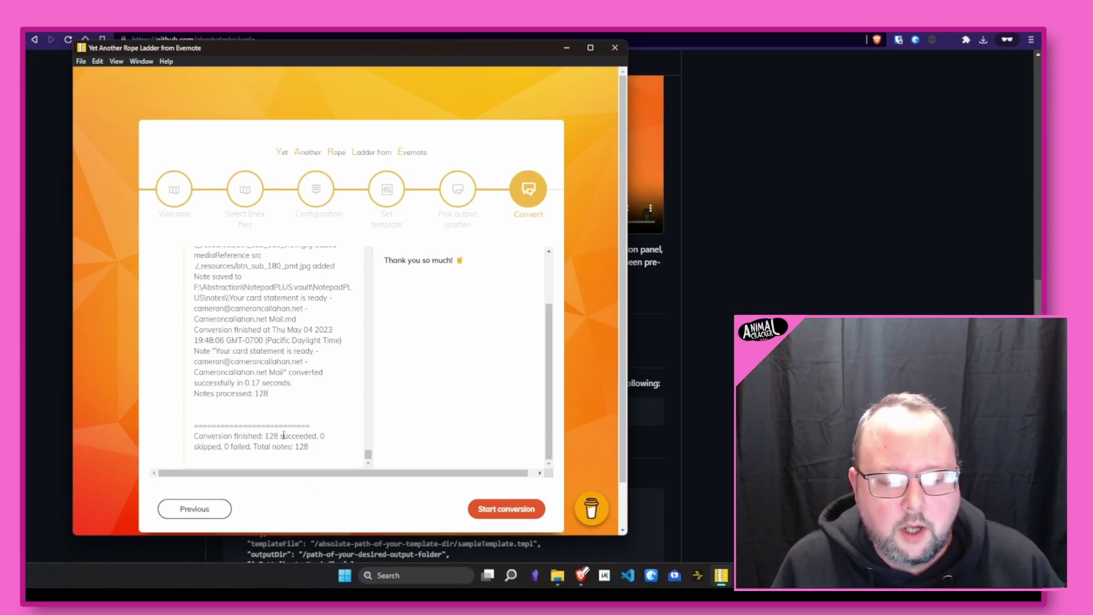
{"action": "left_click_drag", "start_coordinate": [283, 434], "coordinate": [249, 436]}
{"action": "left_click", "coordinate": [239, 437]}
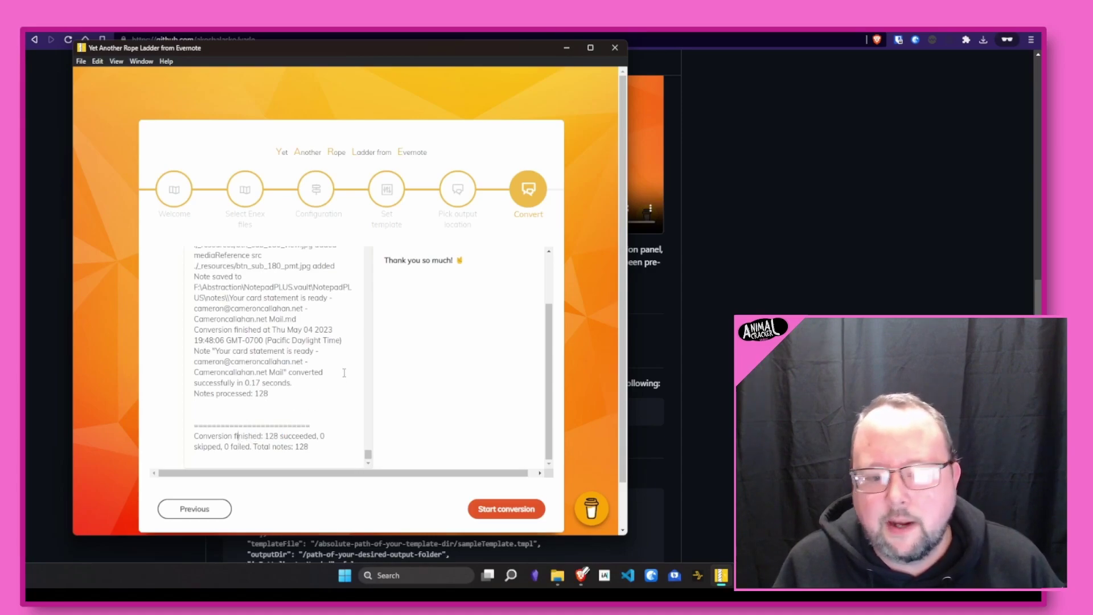
{"action": "scroll", "coordinate": [343, 373], "scroll_direction": "up", "scroll_amount": 5}
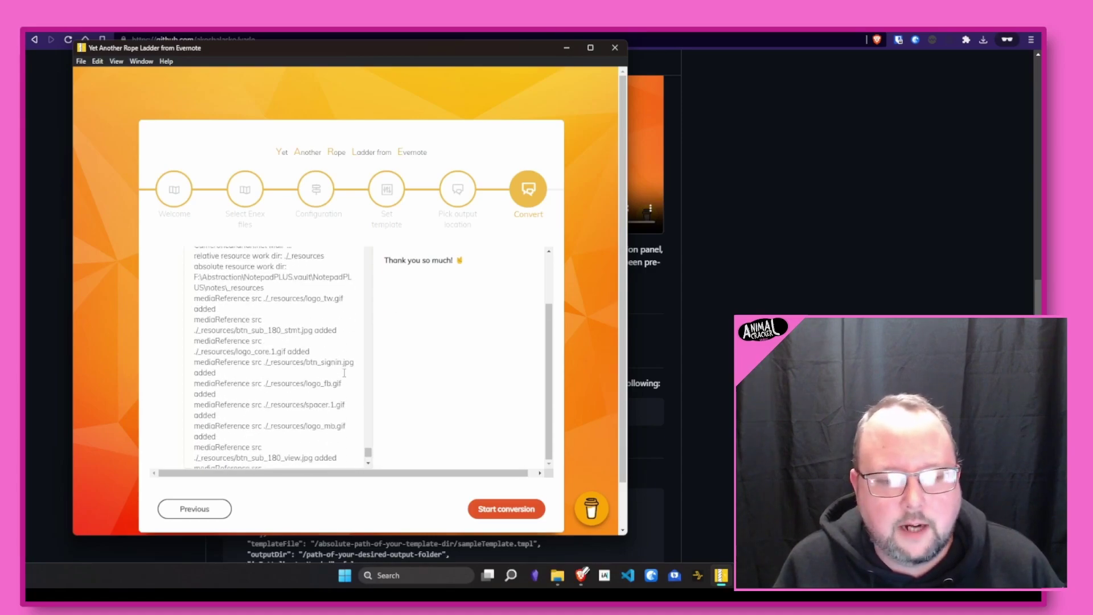
Step Yarle back, then open the NotepadPLUS vault in Obsidian and browse _resources.
{"action": "left_click", "coordinate": [191, 507]}
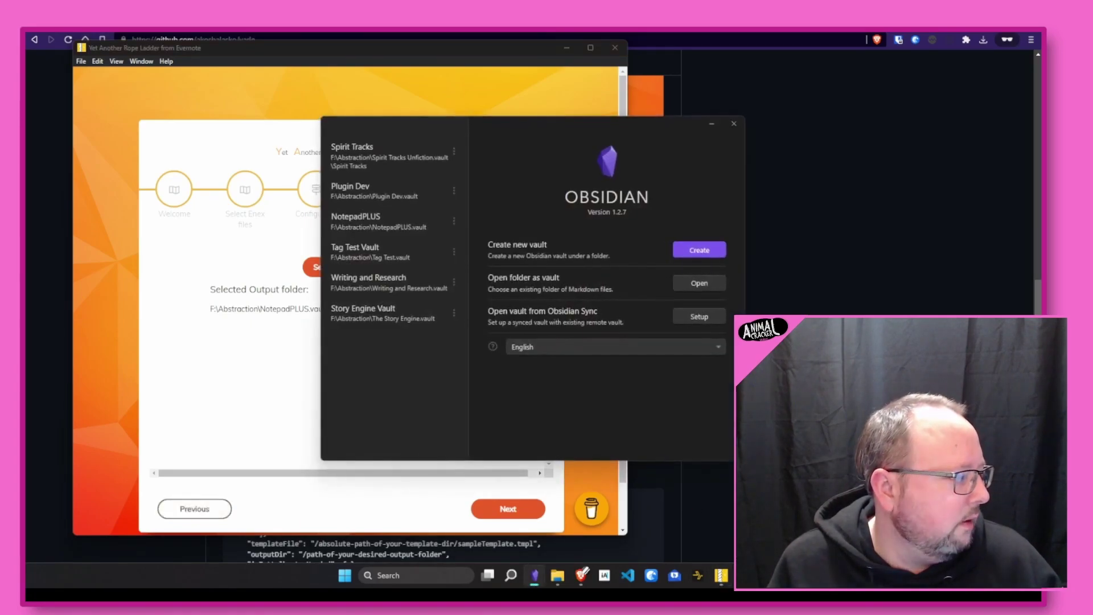
{"action": "left_click", "coordinate": [374, 223]}
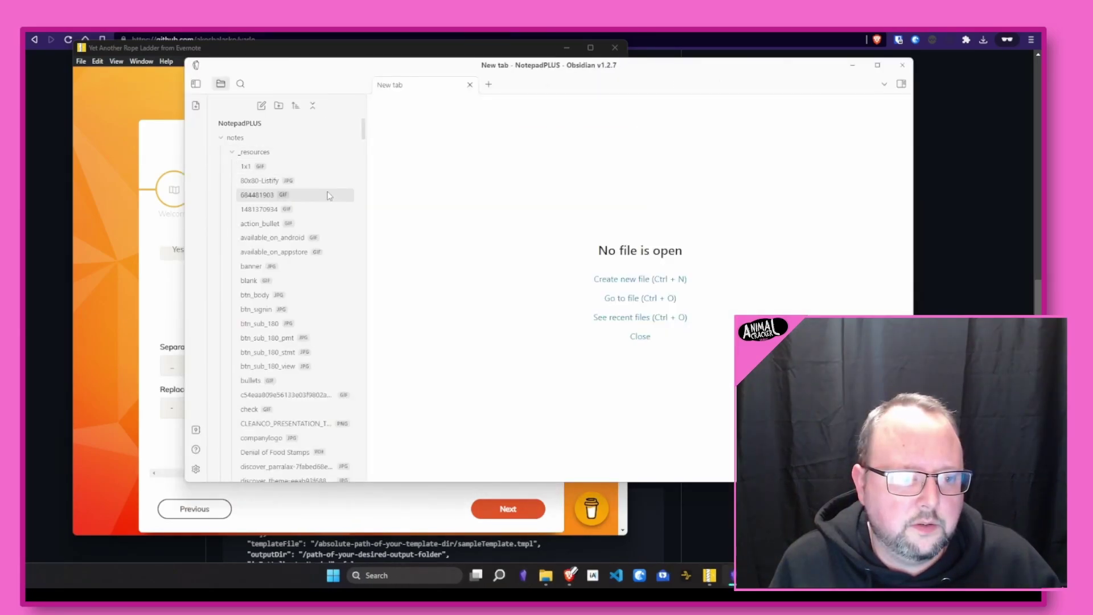
{"action": "scroll", "coordinate": [296, 196], "scroll_direction": "down", "scroll_amount": 15}
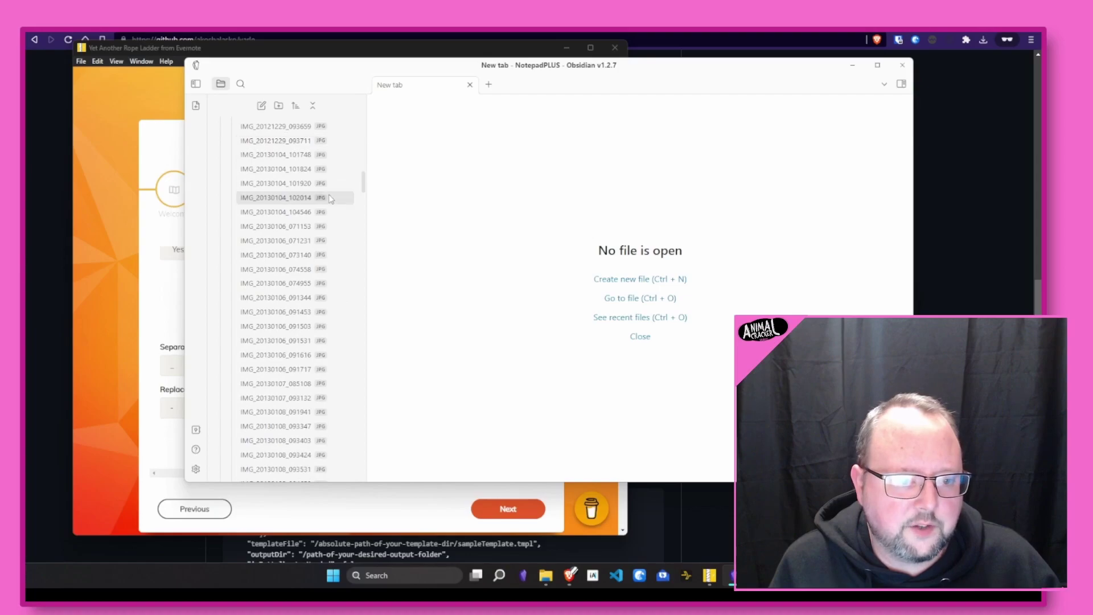
{"action": "scroll", "coordinate": [330, 198], "scroll_direction": "down", "scroll_amount": 10}
{"action": "scroll", "coordinate": [330, 198], "scroll_direction": "down", "scroll_amount": 5}
Reposition Obsidian to view the Picture attachment, then close Obsidian.
{"action": "key", "text": "alt+F4"}
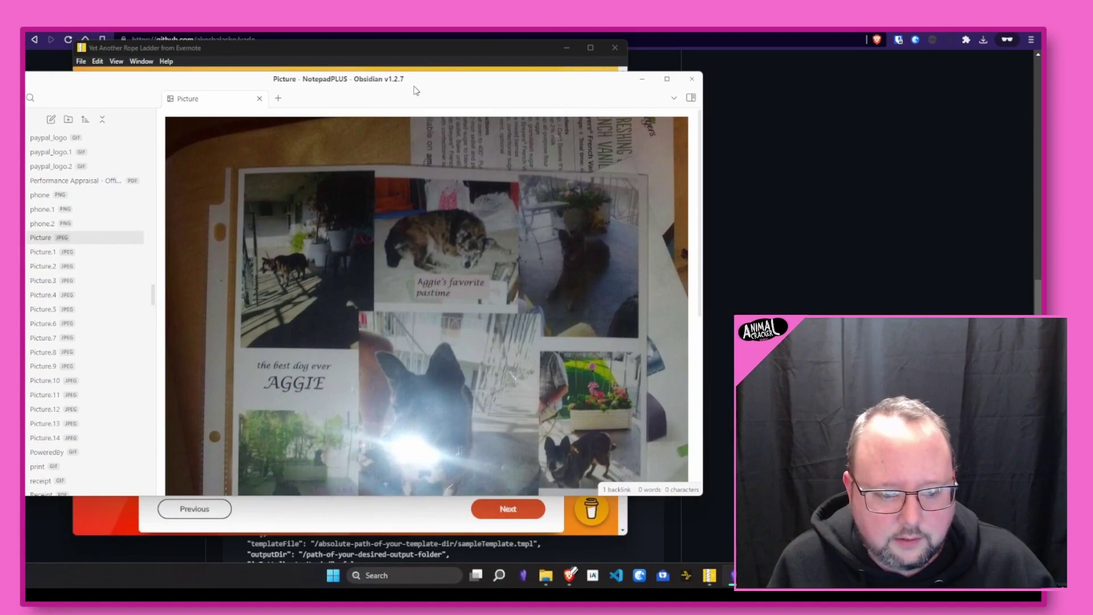
{"action": "left_click_drag", "start_coordinate": [415, 90], "coordinate": [409, 80]}
{"action": "left_click_drag", "start_coordinate": [693, 186], "coordinate": [748, 306]}
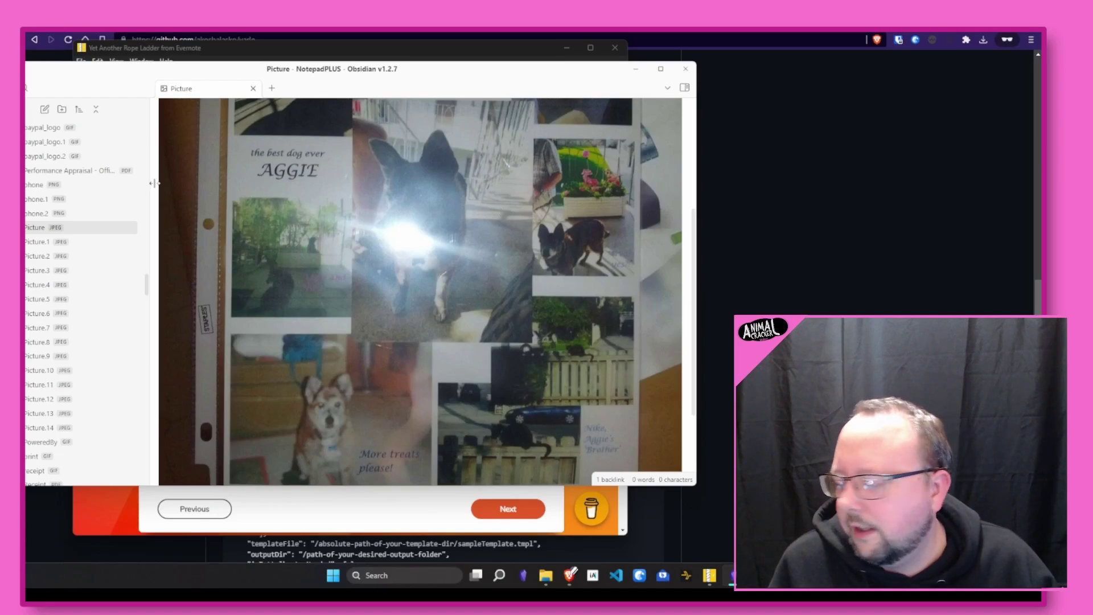
{"action": "left_click", "coordinate": [685, 68]}
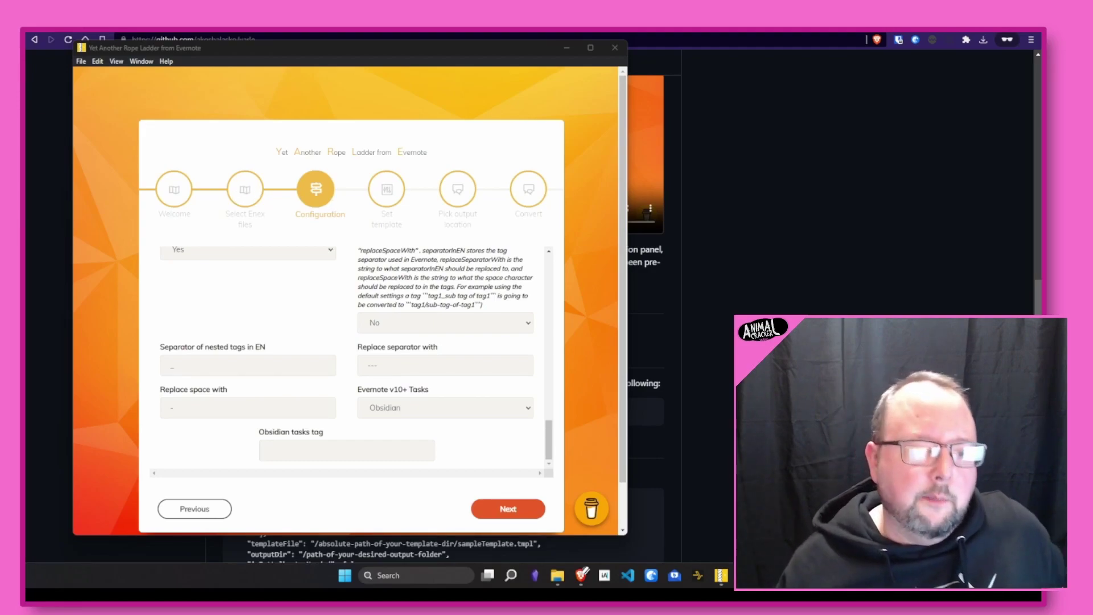
Return to Select Enex files, convert the larger export, and highlight the 2531 total.
{"action": "left_click", "coordinate": [245, 189]}
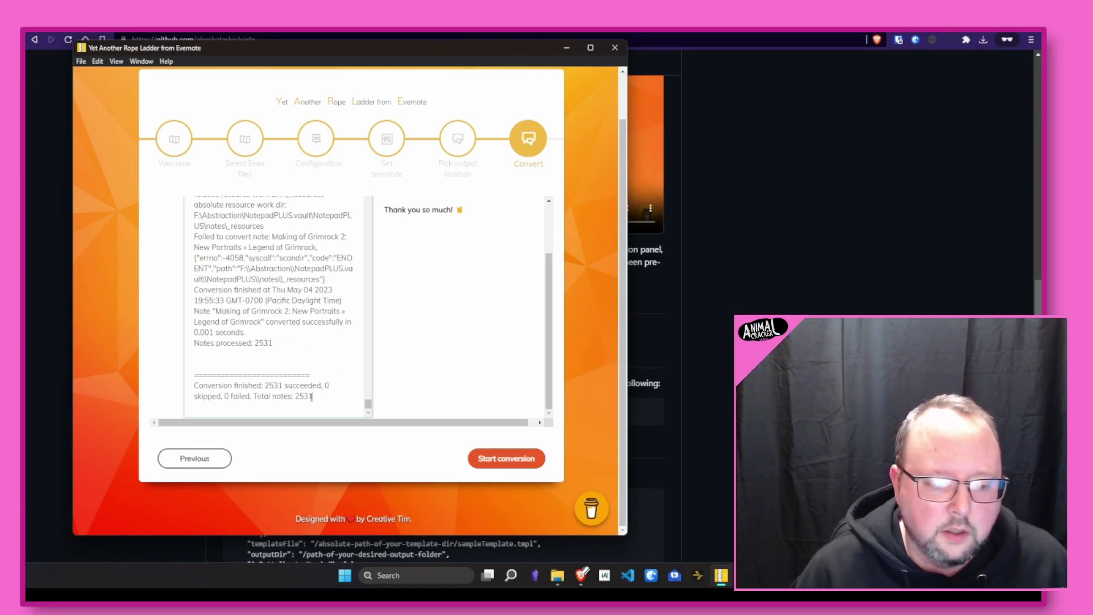
{"action": "left_click_drag", "start_coordinate": [313, 397], "coordinate": [297, 397]}
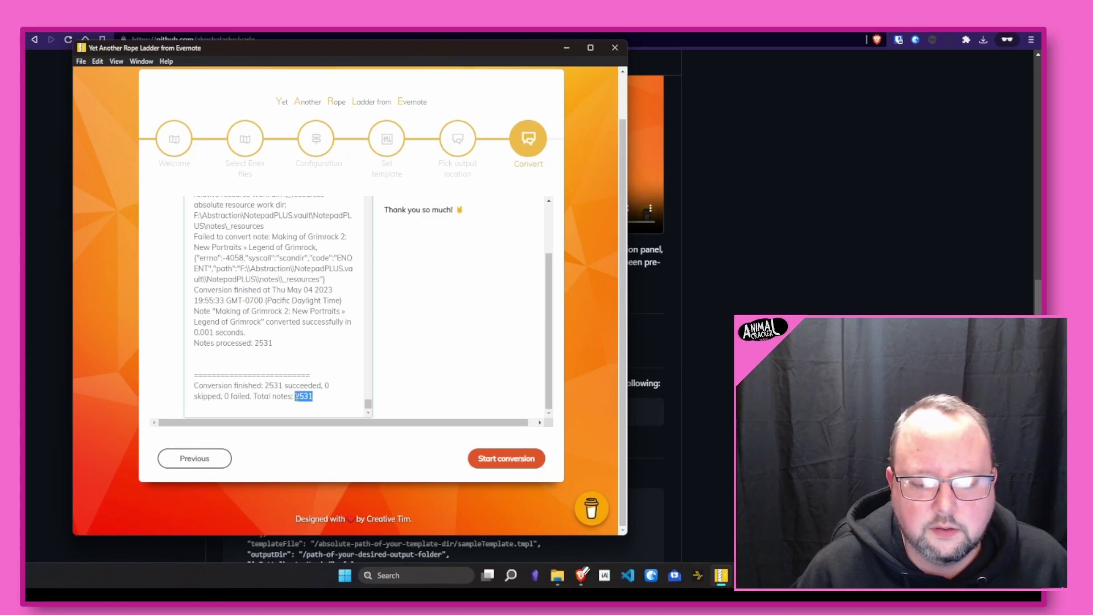
Scroll the README's configuration properties table, then move the Background Statement note window aside.
{"action": "left_click", "coordinate": [768, 308]}
{"action": "scroll", "coordinate": [768, 308], "scroll_direction": "down", "scroll_amount": 10}
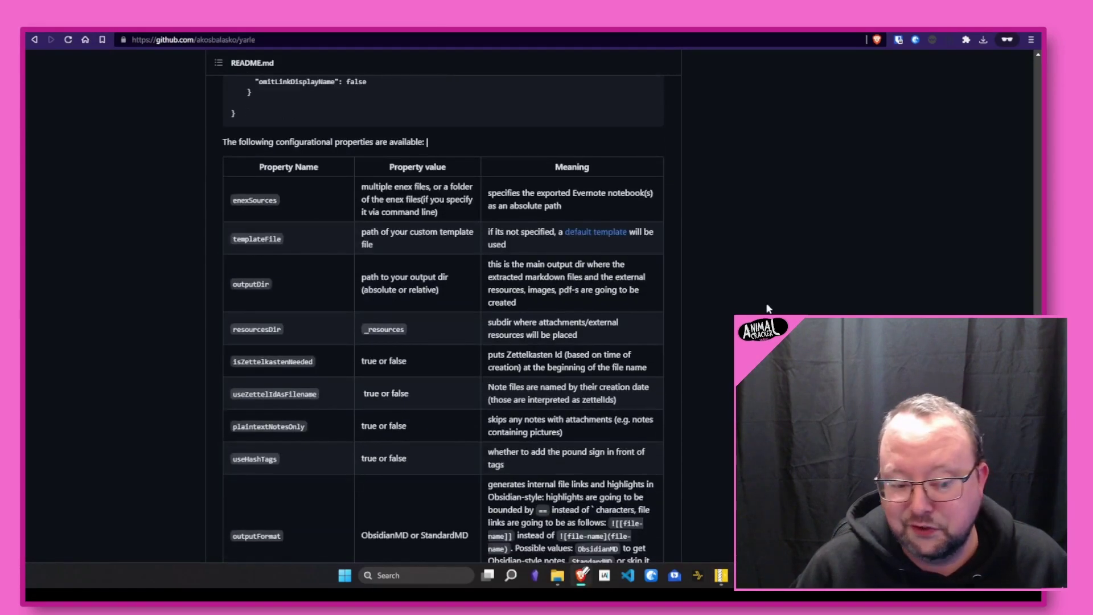
{"action": "scroll", "coordinate": [768, 308], "scroll_direction": "down", "scroll_amount": 2}
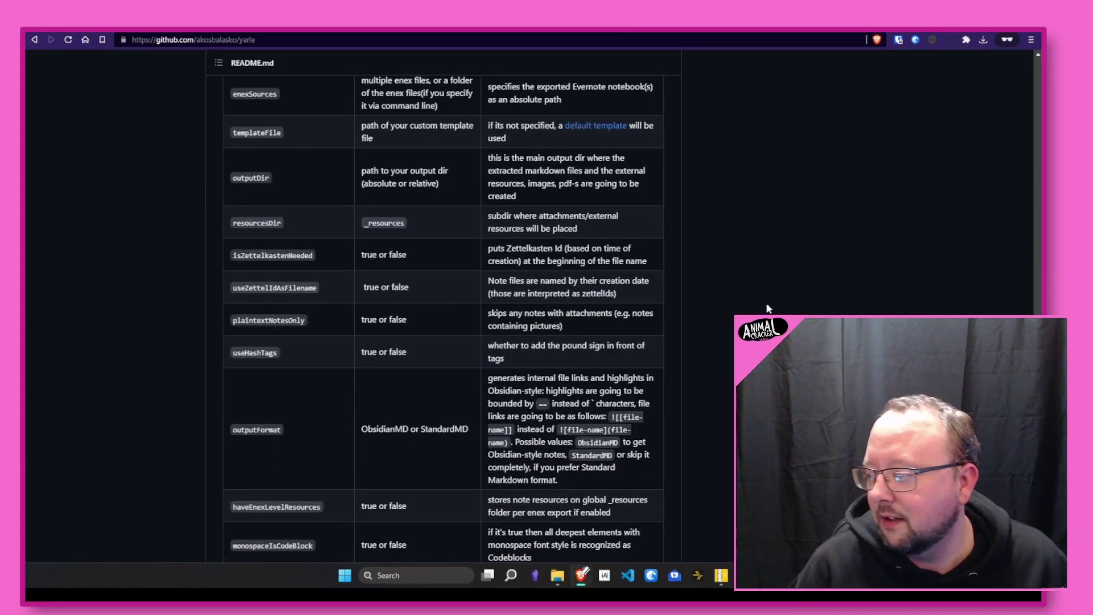
{"action": "scroll", "coordinate": [768, 308], "scroll_direction": "down", "scroll_amount": 9}
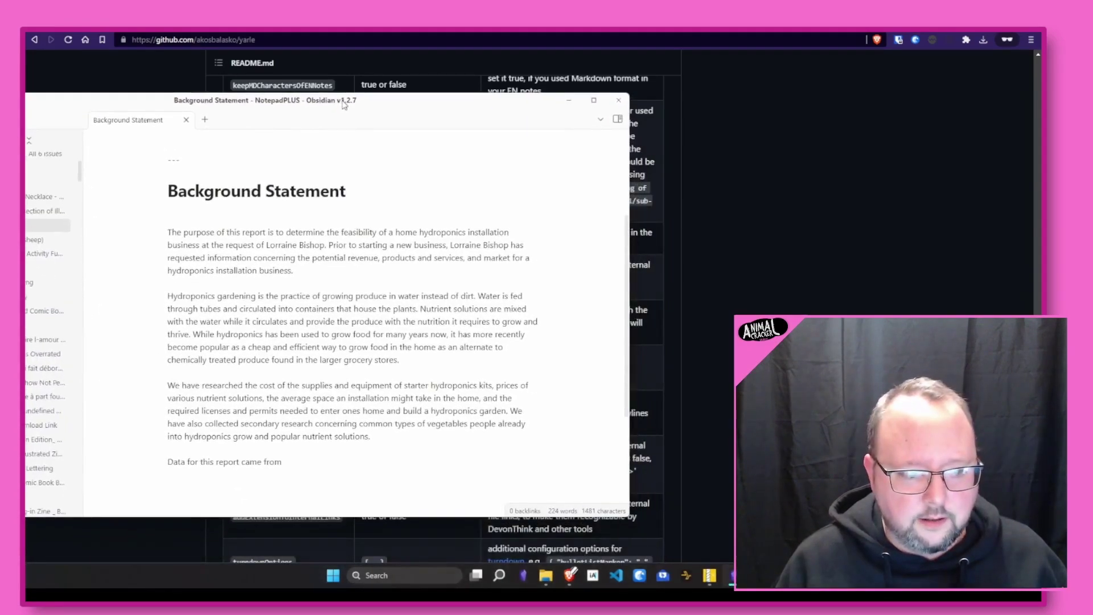
{"action": "left_click_drag", "start_coordinate": [343, 97], "coordinate": [355, 73]}
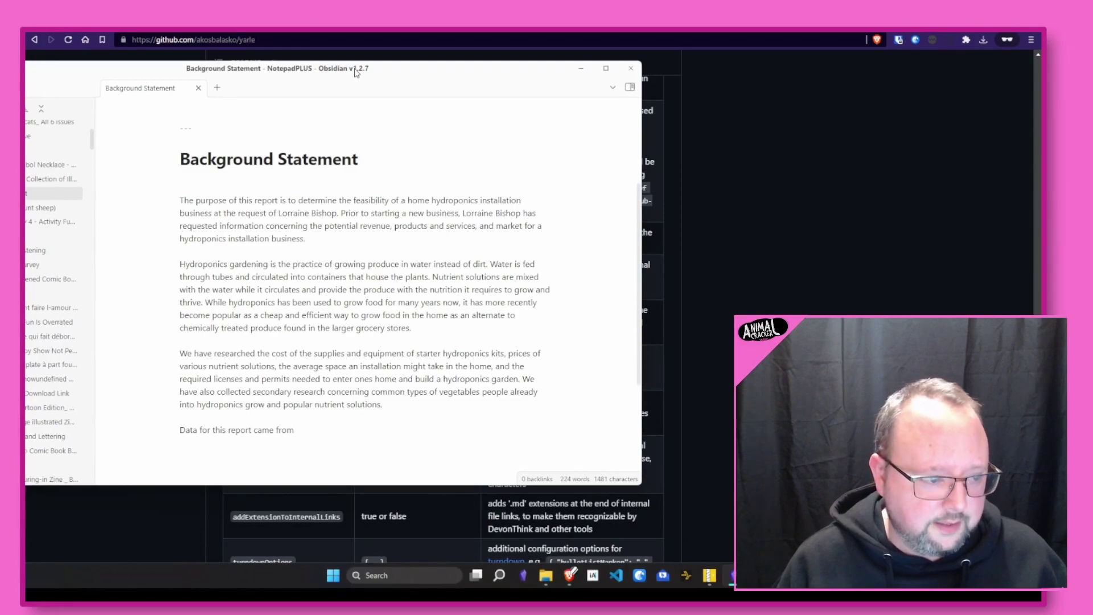
Close the Obsidian window showing the Background Statement note.
{"action": "key", "text": "alt+F4"}
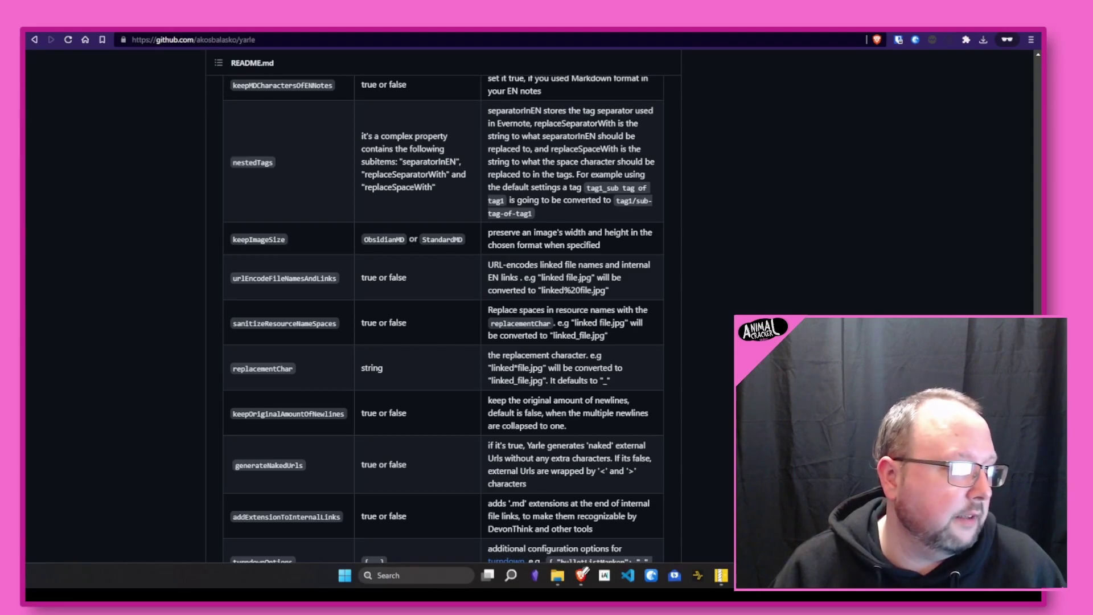
Scroll the Yarle GitHub README to review its Features section.
{"action": "scroll", "coordinate": [130, 187], "scroll_direction": "up", "scroll_amount": 10}
{"action": "scroll", "coordinate": [130, 187], "scroll_direction": "up", "scroll_amount": 15}
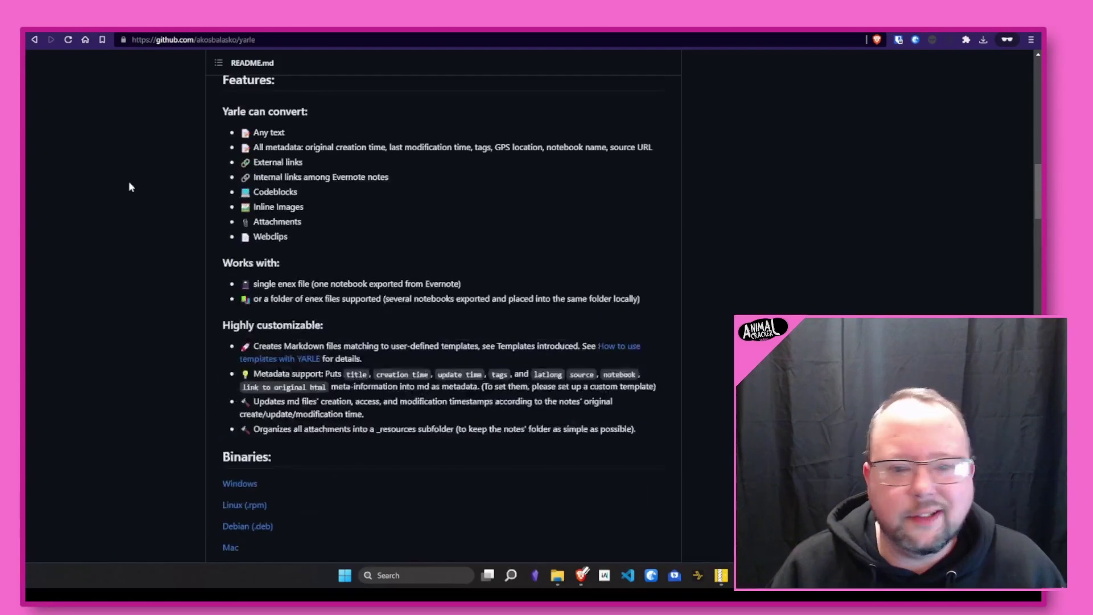
{"action": "scroll", "coordinate": [130, 187], "scroll_direction": "down", "scroll_amount": 5}
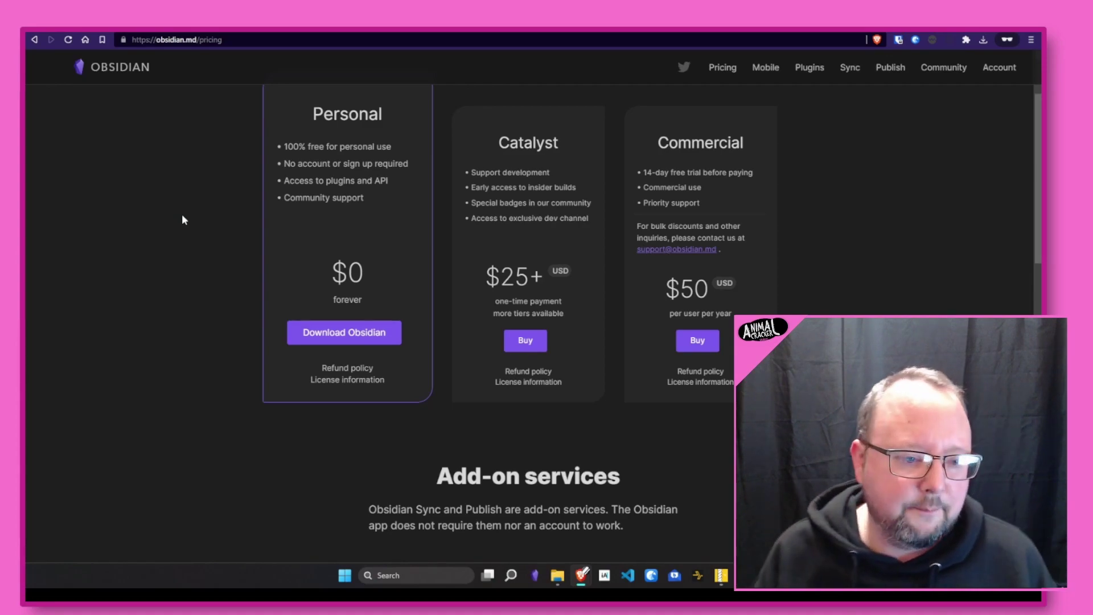
Review Obsidian's Personal, Catalyst and Commercial plans, then return to Yarle's finished 2531-note conversion.
{"action": "scroll", "coordinate": [182, 217], "scroll_direction": "up", "scroll_amount": 2}
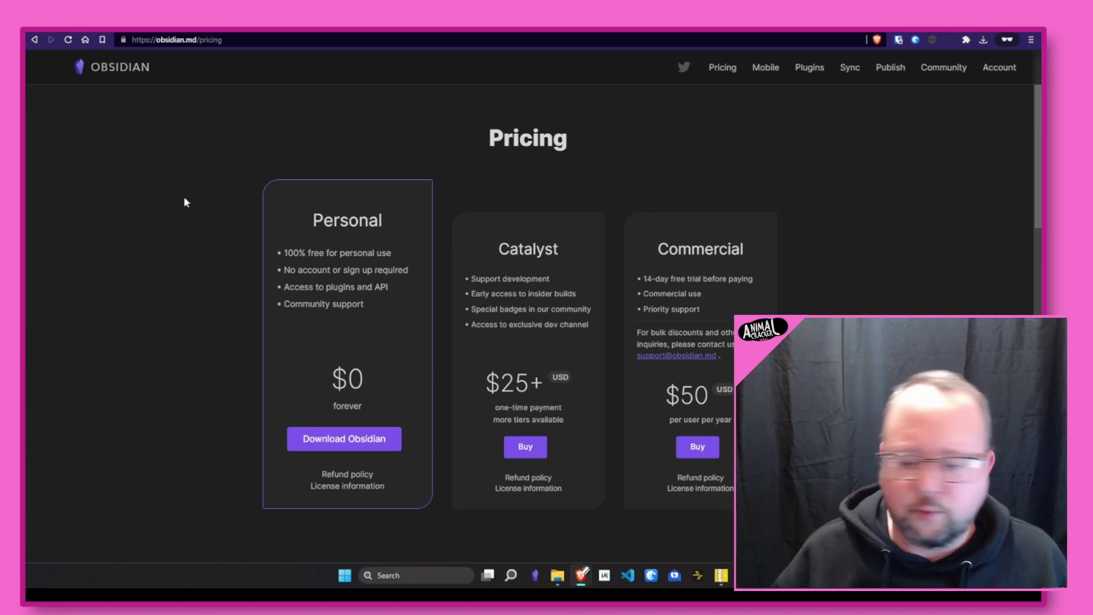
{"action": "scroll", "coordinate": [183, 197], "scroll_direction": "down", "scroll_amount": 1}
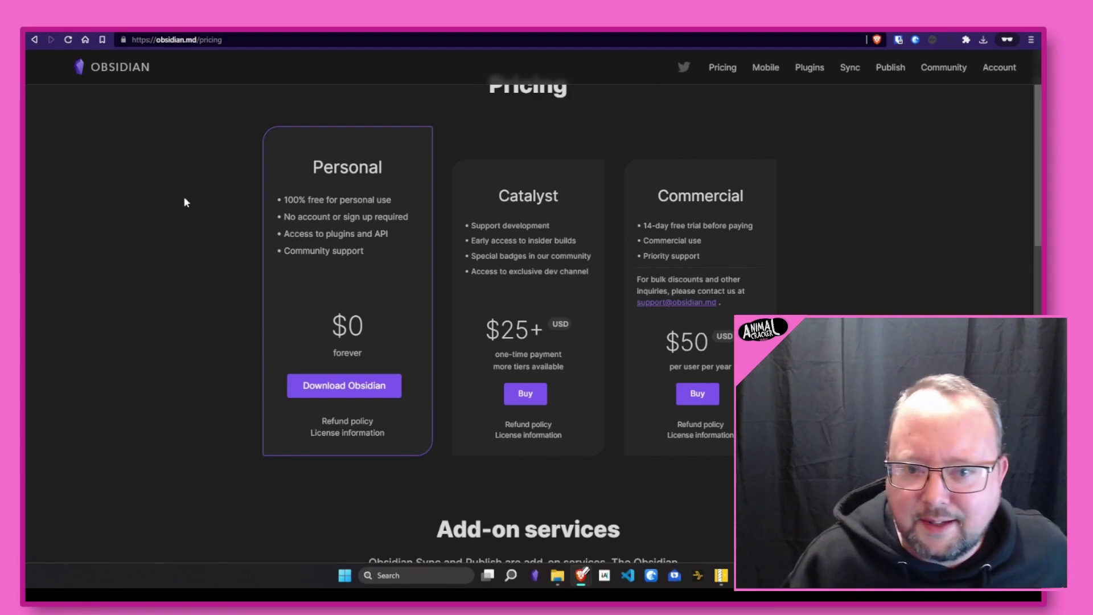
{"action": "left_click", "coordinate": [721, 574]}
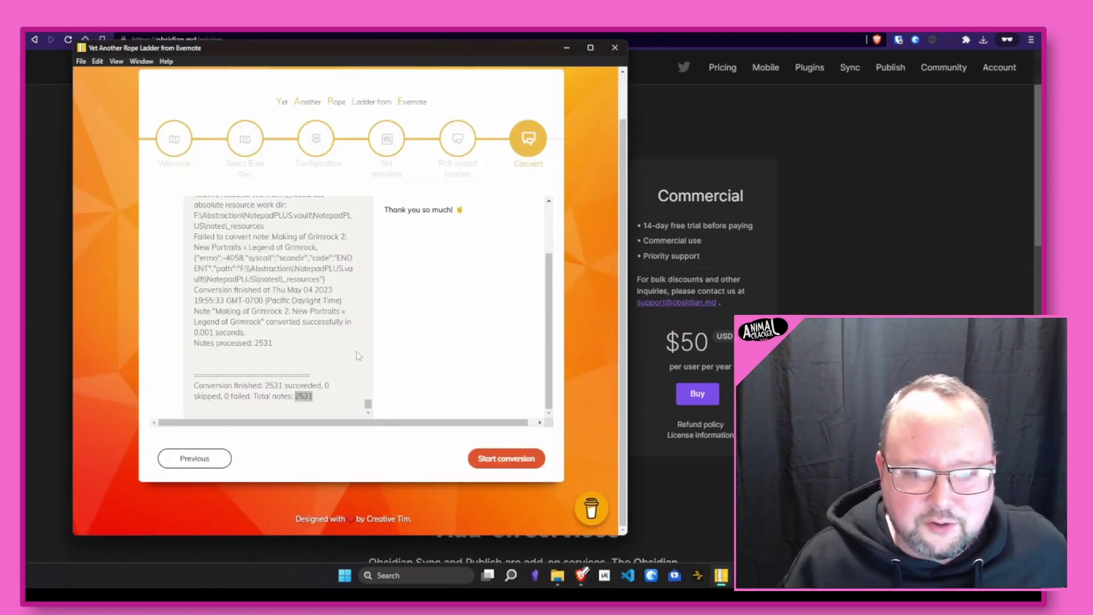